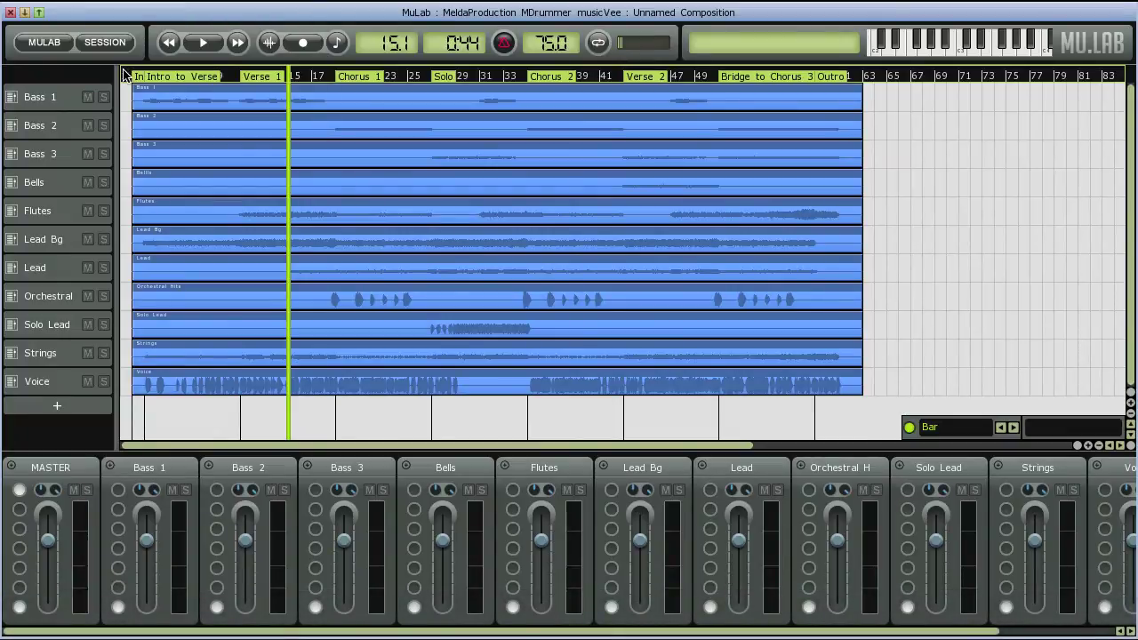
Play the song from the Intro into Chorus 1, then stop and rewind to 1.1.
key("space")
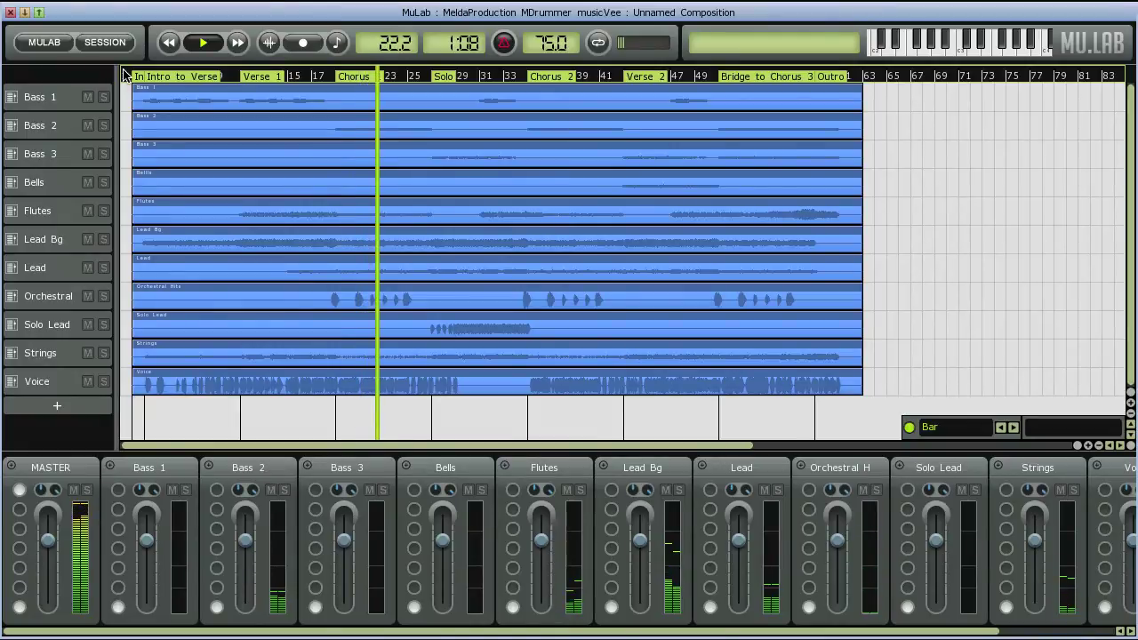
key("space")
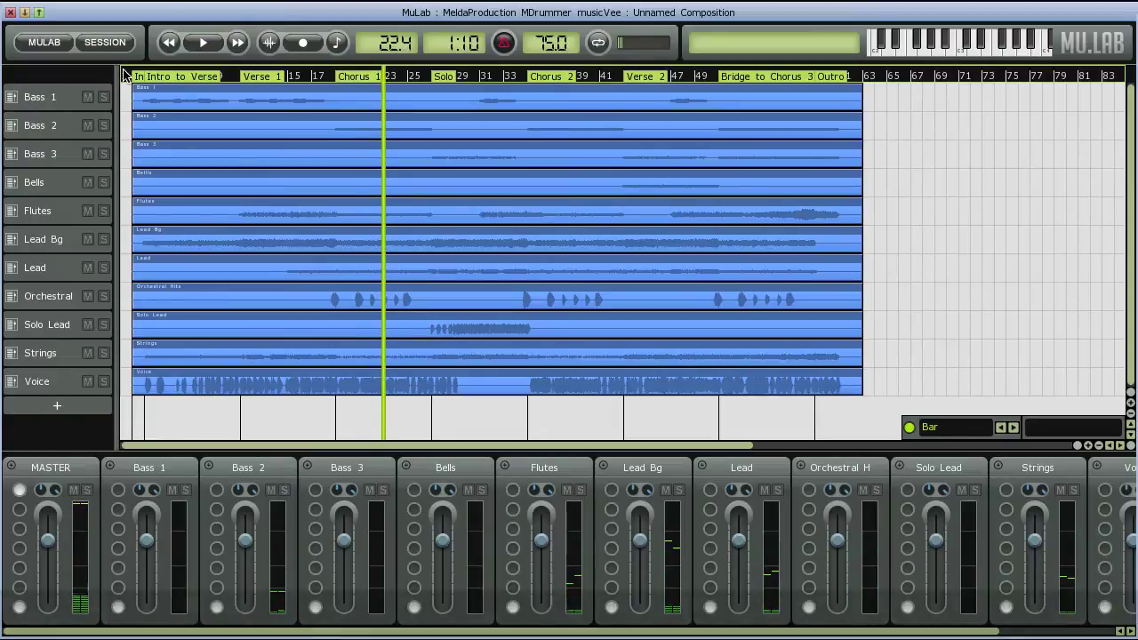
left_click(124, 75)
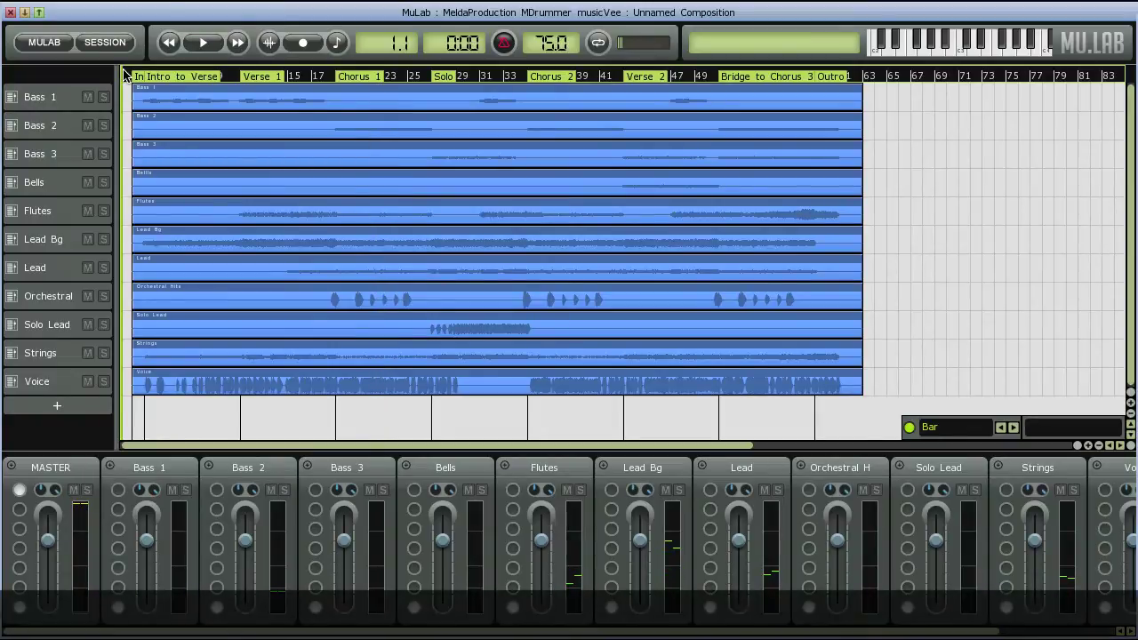
Add a new instrument track loaded with MDrummer 1out.
left_click(83, 405)
left_click(84, 405)
left_click_drag(89, 391, 138, 144)
double_click(140, 184)
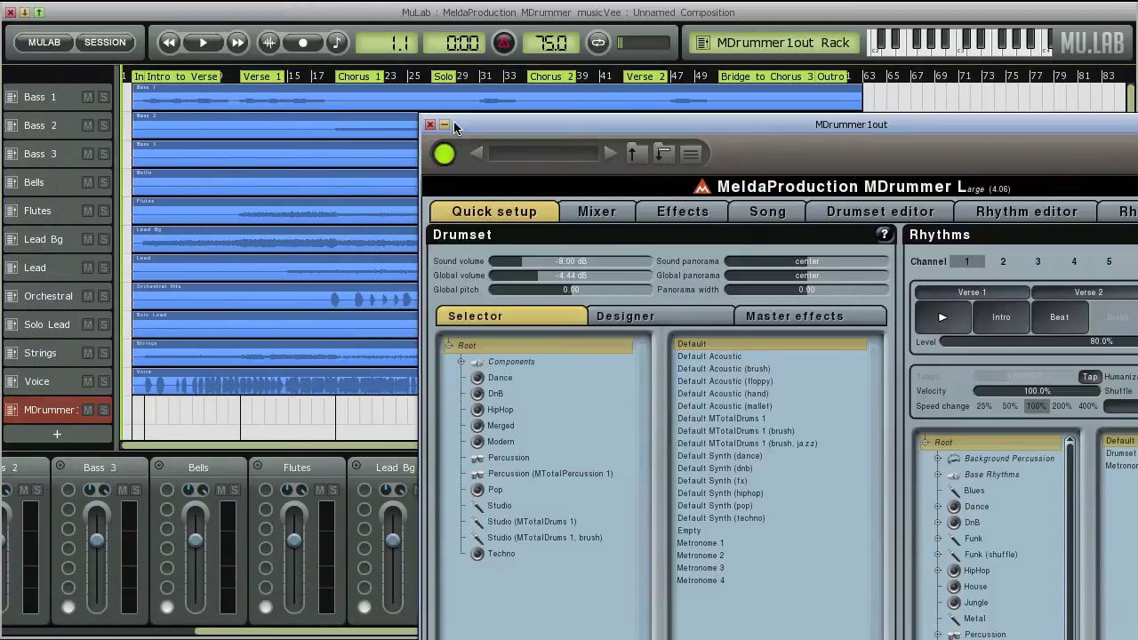
left_click_drag(453, 121, 32, 9)
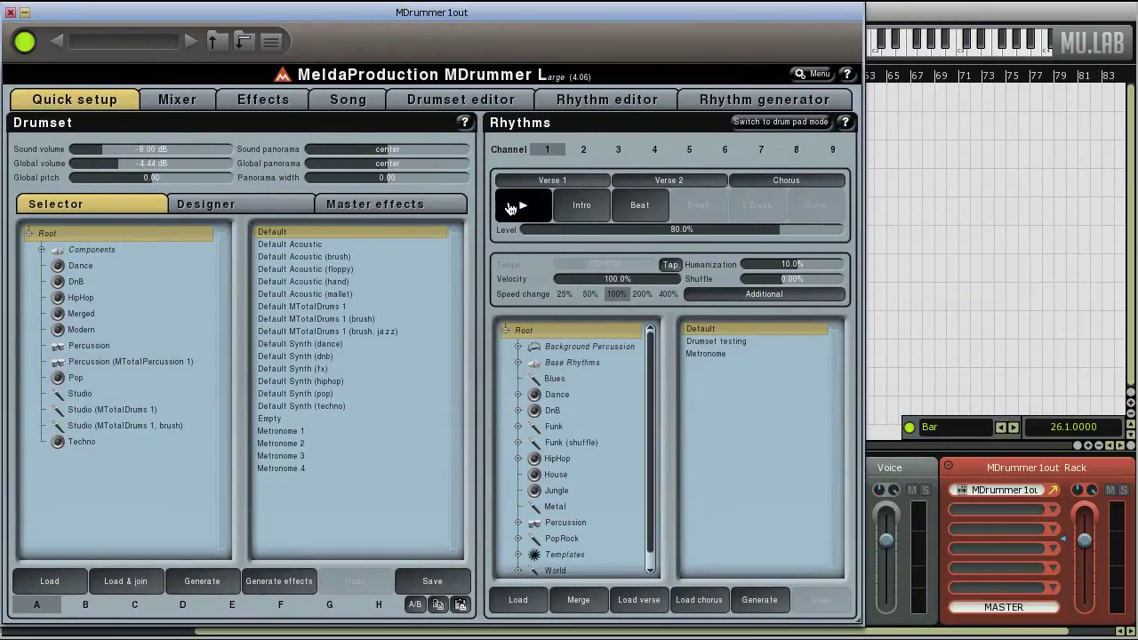
Load the HipHop 01 drumset and, after trying HipHop 06 and 04, the HipHop 01 rhythm.
left_click(174, 302)
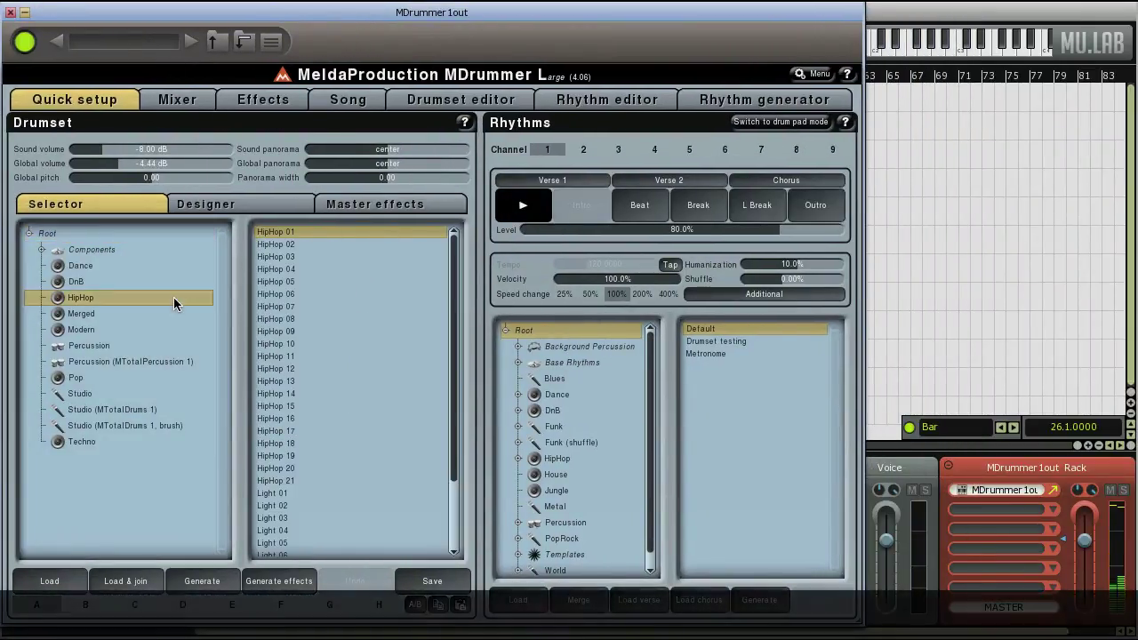
left_click(273, 233)
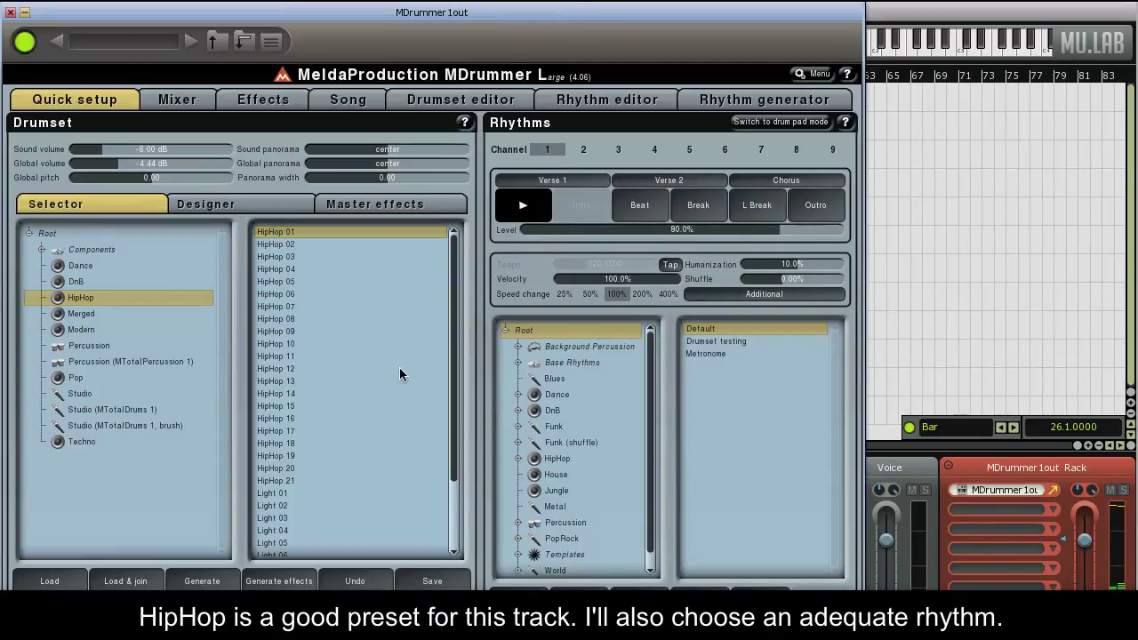
left_click(540, 461)
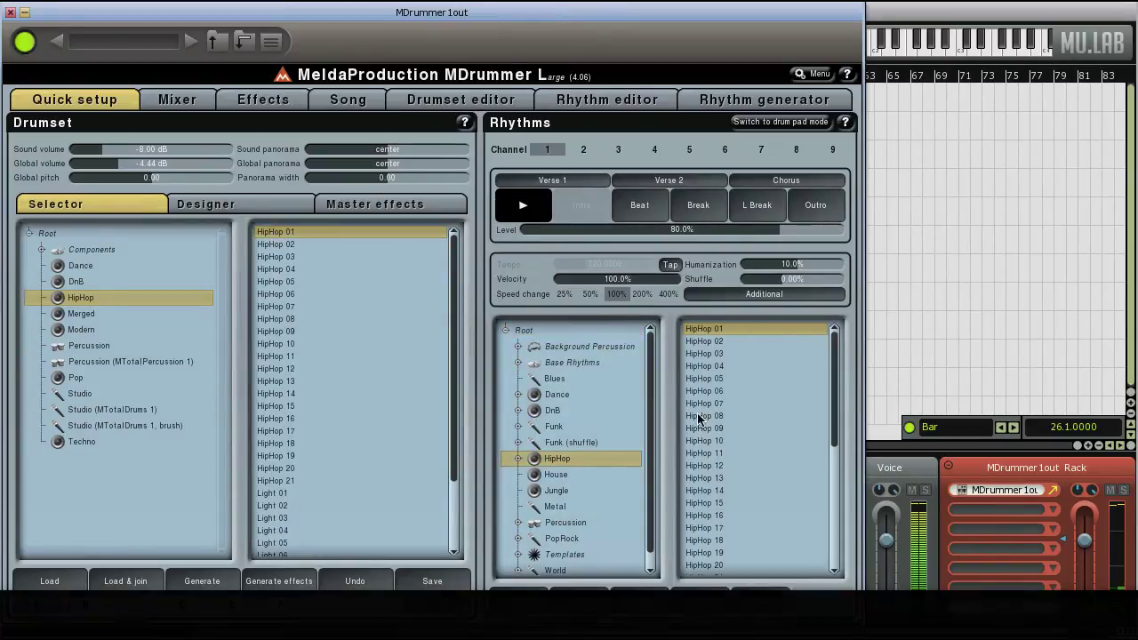
left_click(715, 389)
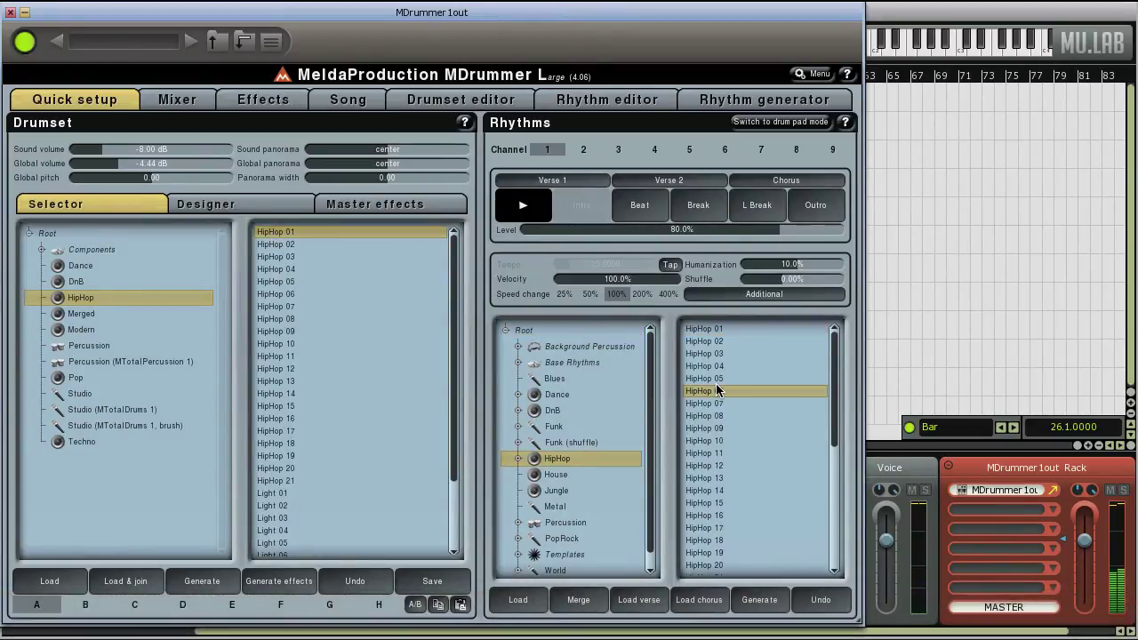
left_click(720, 367)
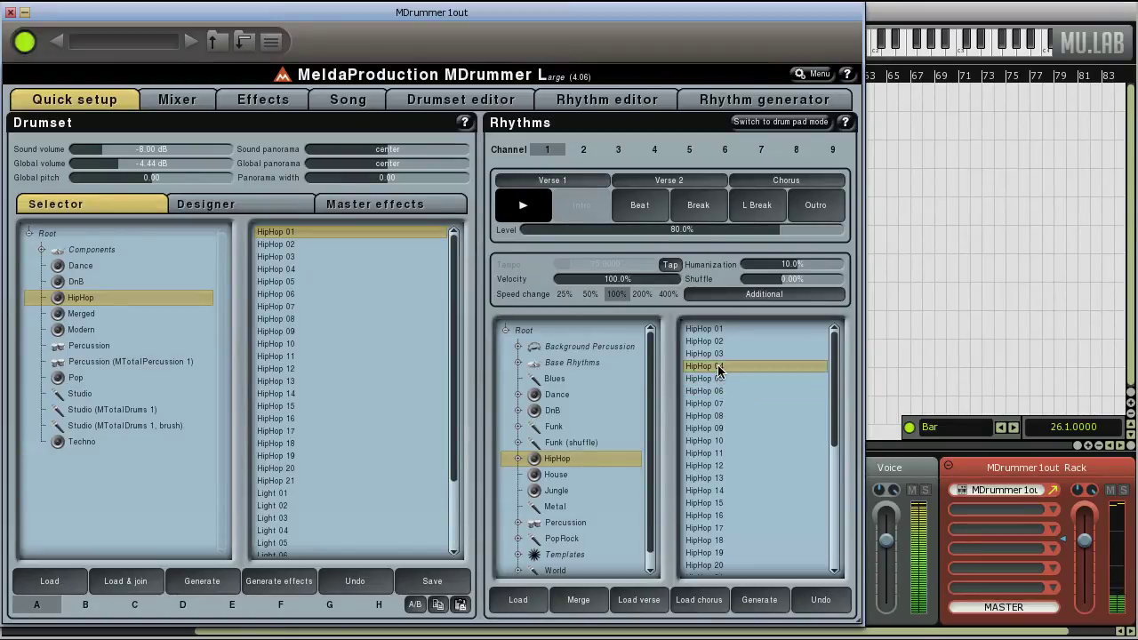
left_click(710, 330)
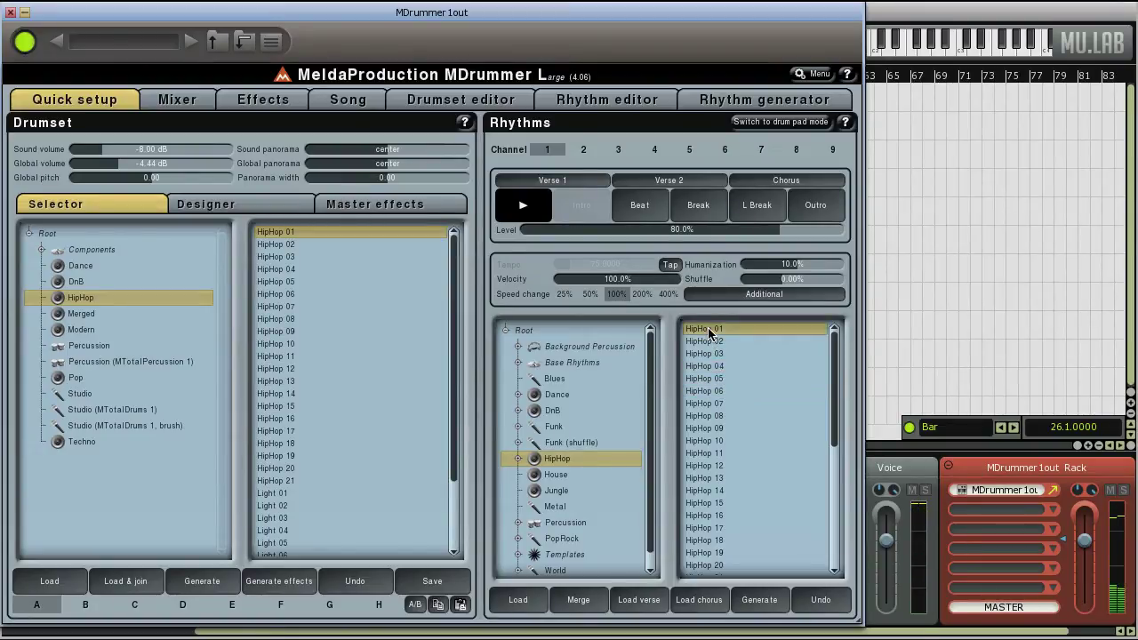
left_click(1045, 510)
Insert MMultiBandLimiter after MDrummer with Drive at +4.80 dB, then close both plugin windows.
left_click(992, 167)
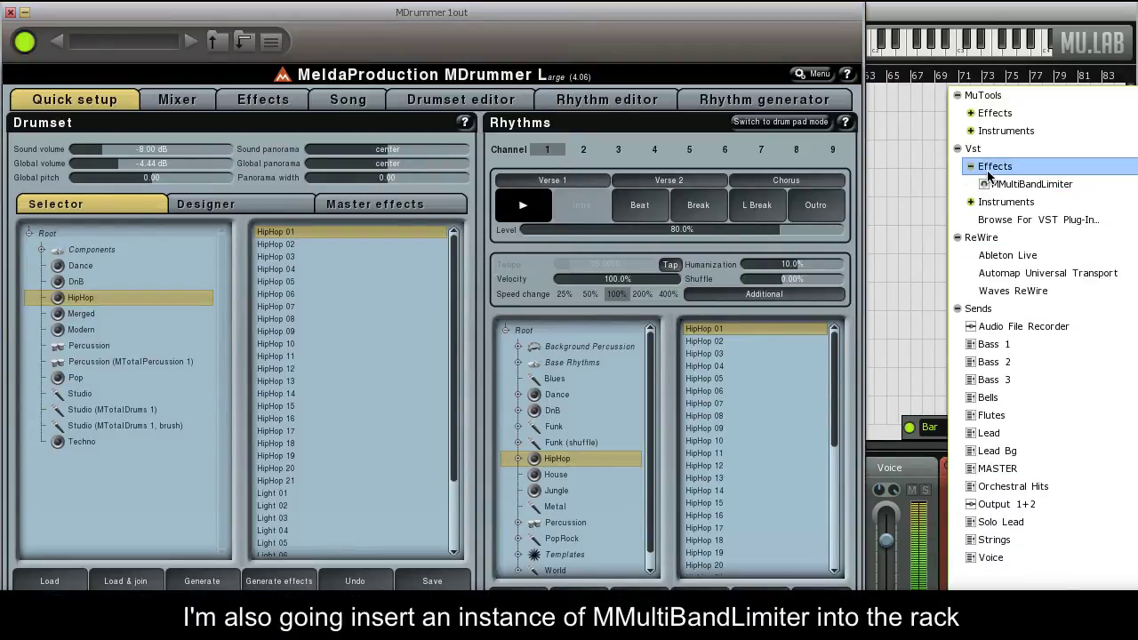
left_click(988, 183)
left_click_drag(981, 158, 493, 13)
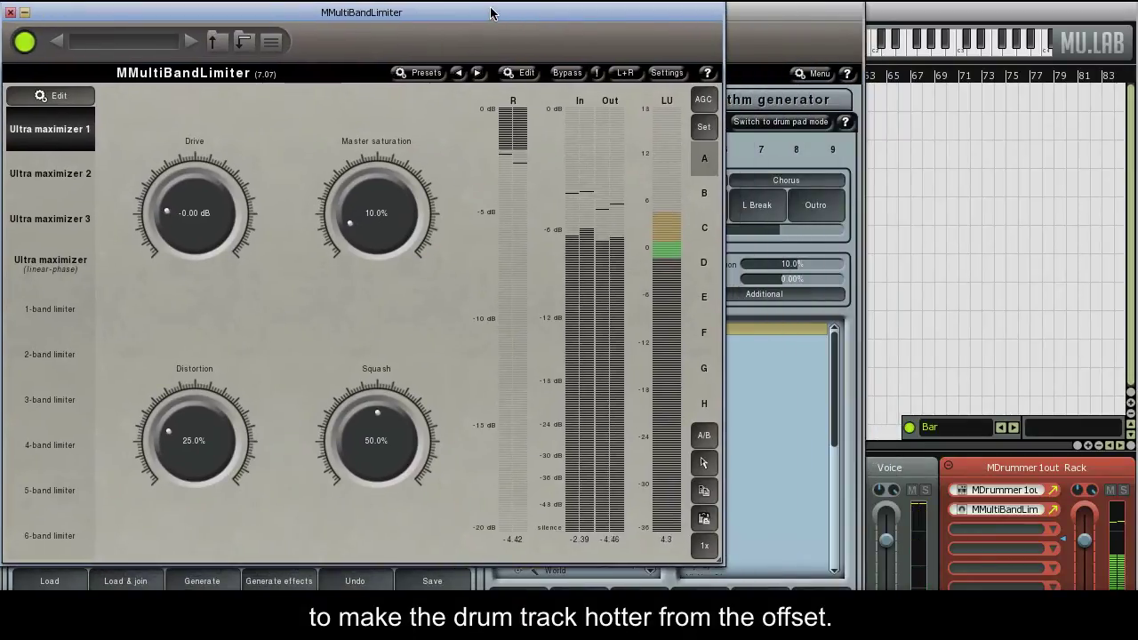
left_click_drag(183, 178, 194, 146)
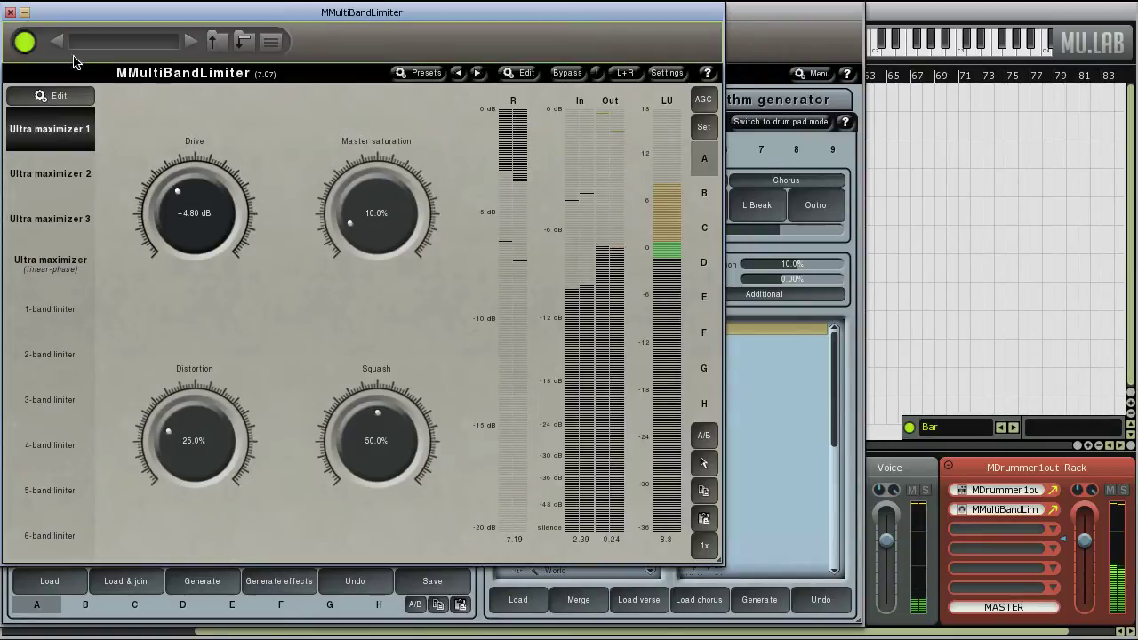
left_click(11, 12)
left_click(10, 13)
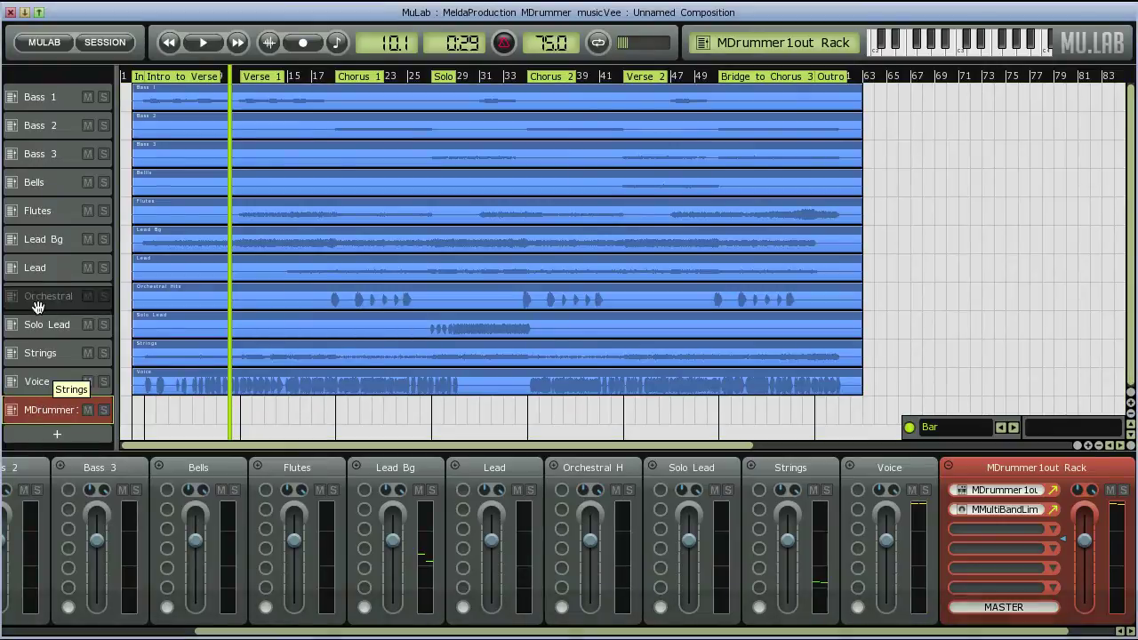
Move the MDrummer track to the top, solo it, and draw clips at bar 1 and bars 2–10.
left_click_drag(37, 399, 39, 82)
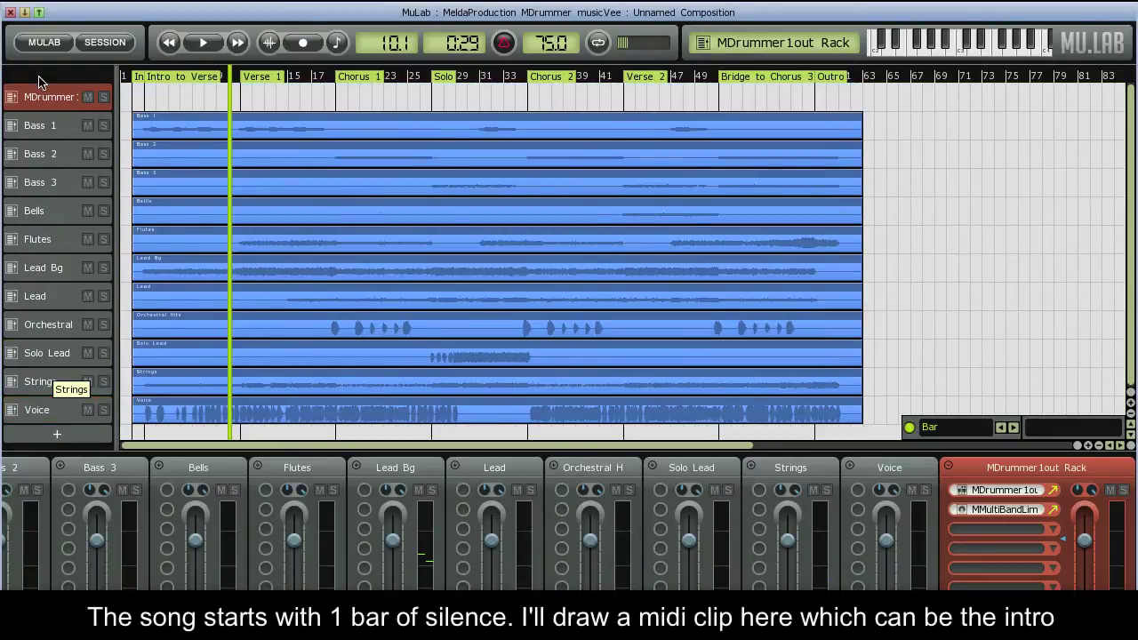
left_click(103, 97)
left_click(139, 95)
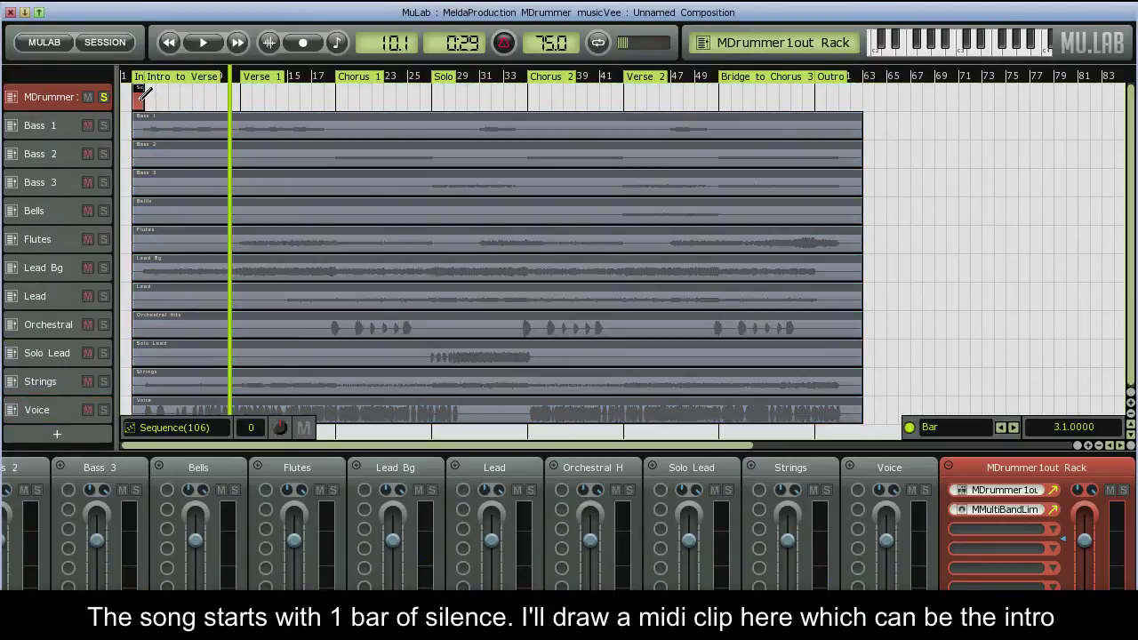
left_click_drag(151, 96, 242, 95)
Add a C-2 note at the start of the one-bar intro clip.
double_click(139, 97)
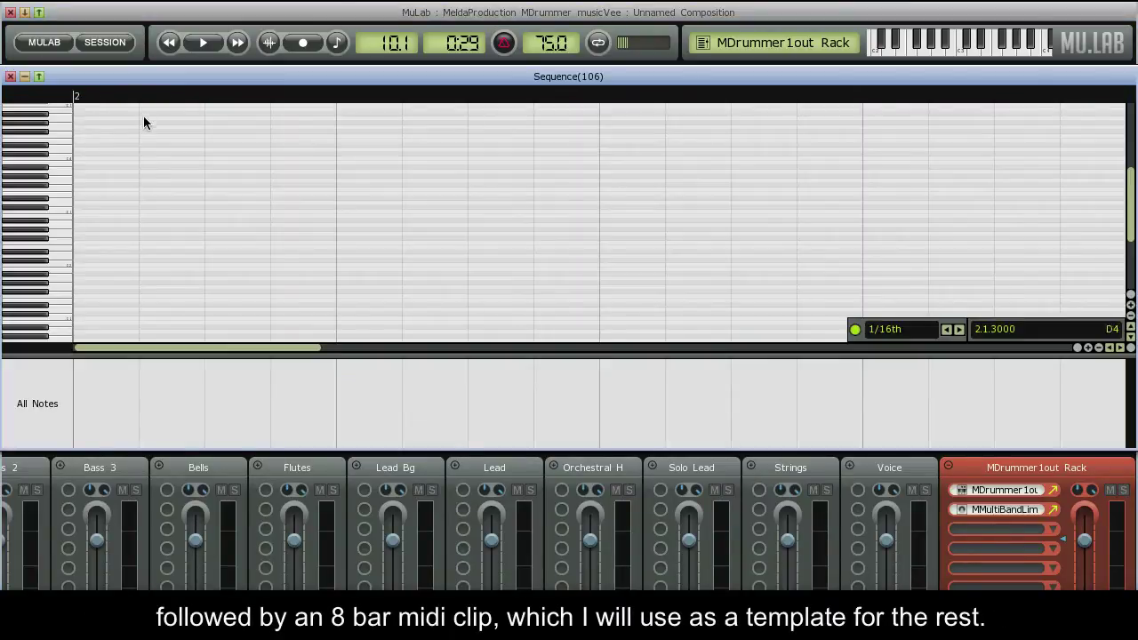
left_click_drag(142, 454, 149, 637)
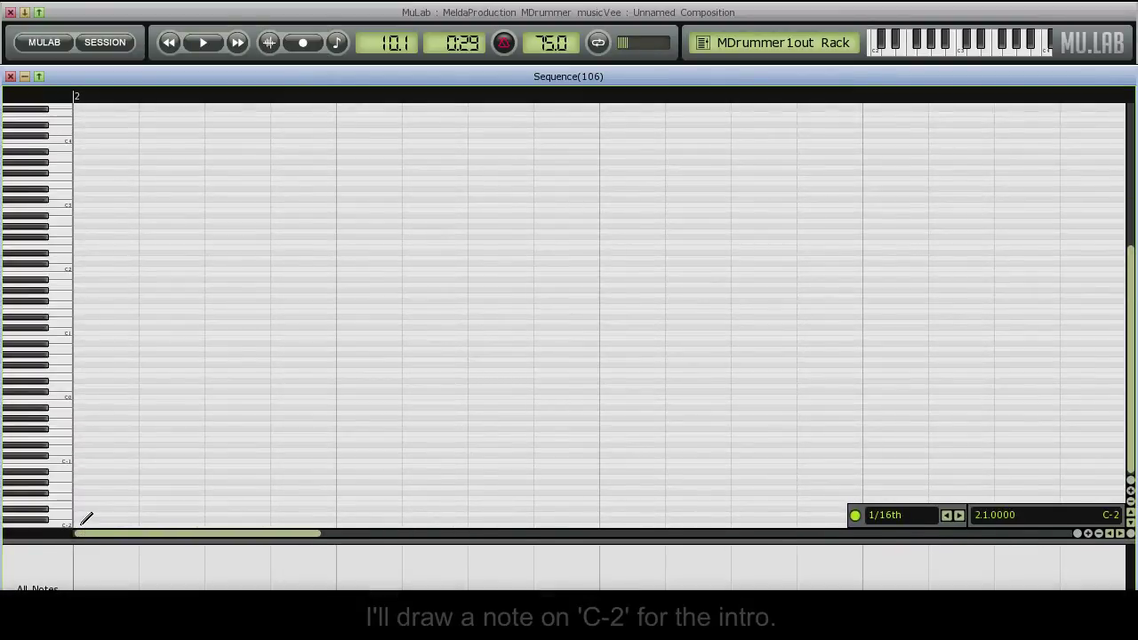
left_click(81, 525)
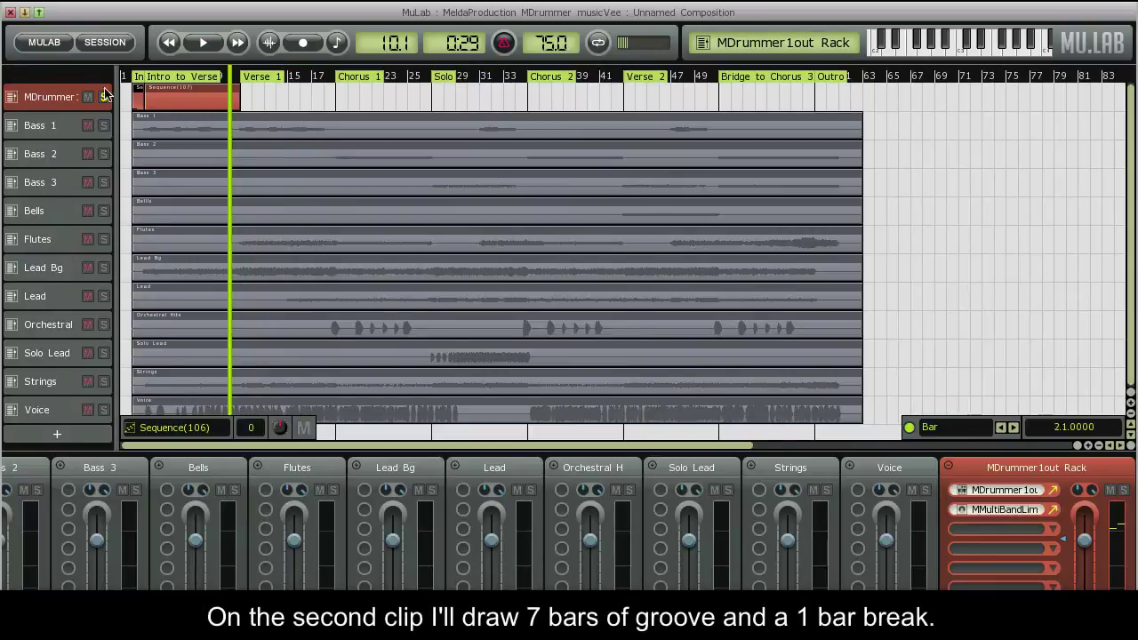
Draw C-1 notes starting bars 3–9 and a C0 break note at bar 10 in Sequence(107).
left_click(173, 100)
double_click(173, 100)
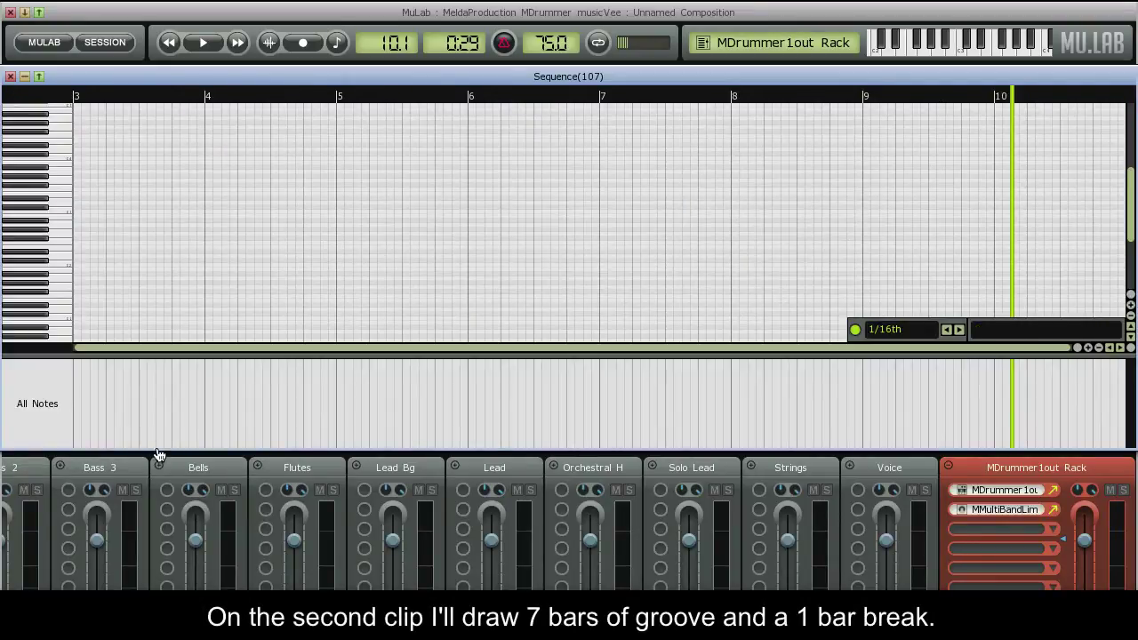
left_click_drag(158, 455, 158, 593)
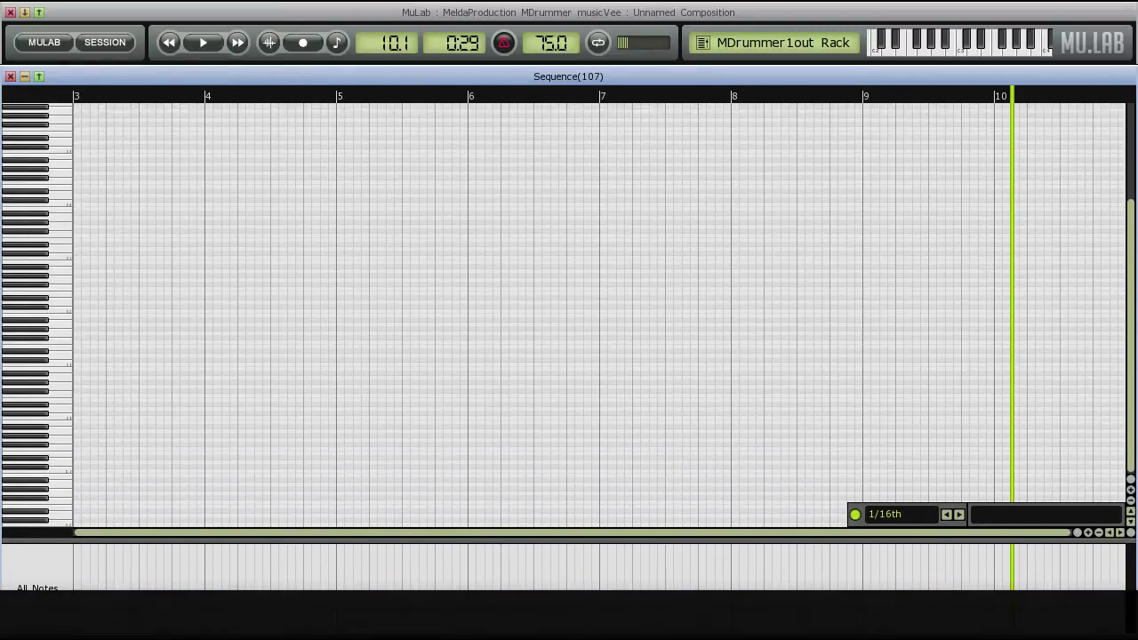
scroll(53, 431, "up", 2)
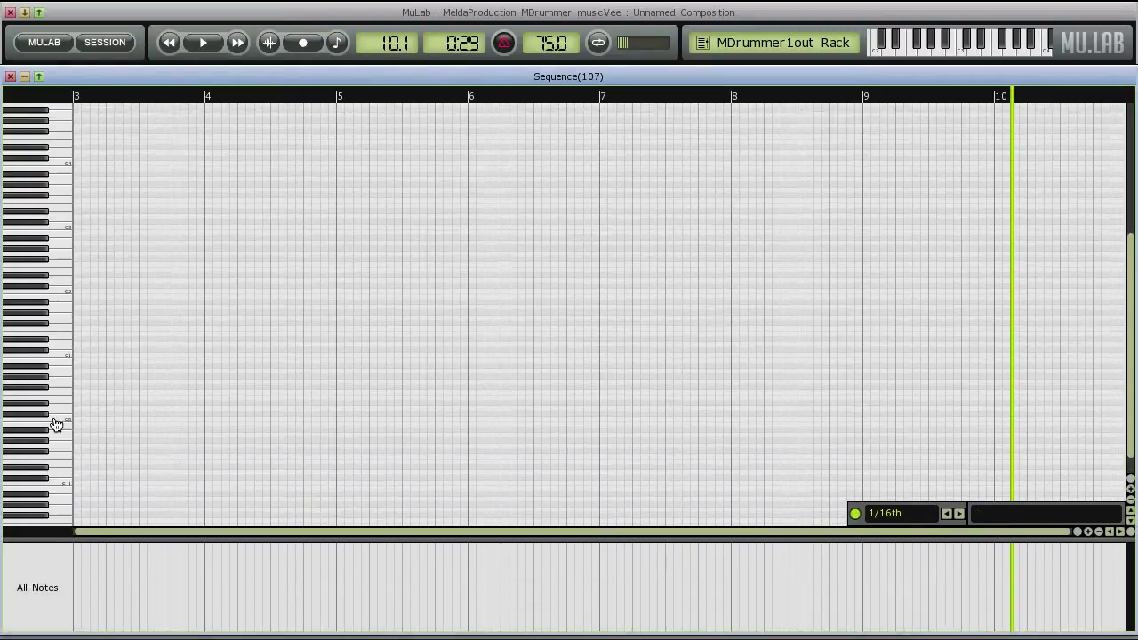
left_click(80, 489)
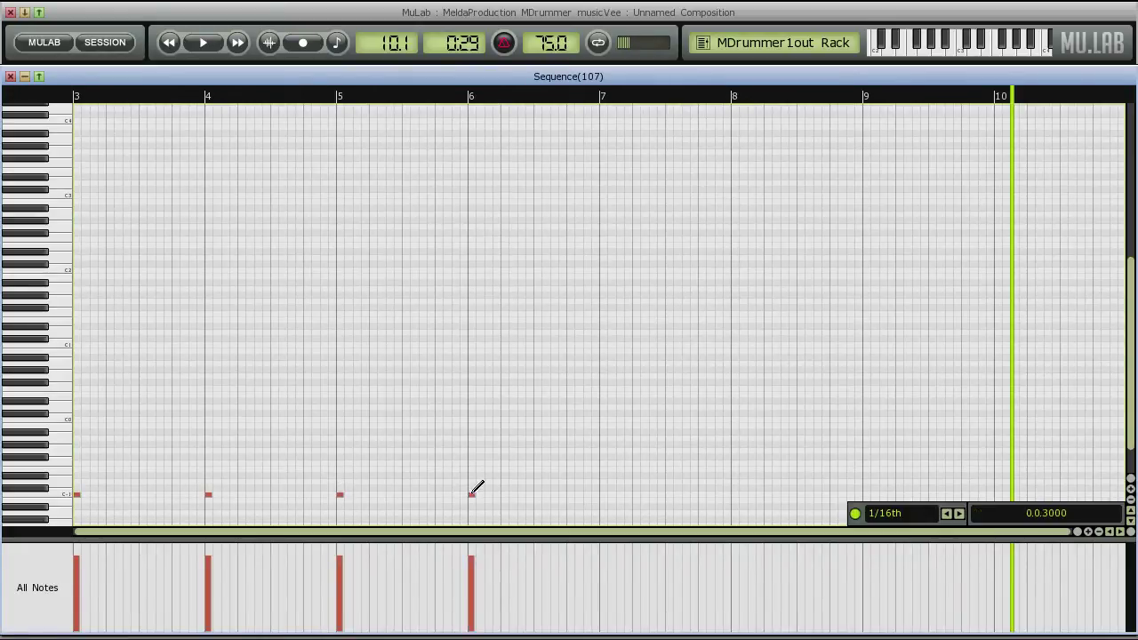
left_click(601, 495)
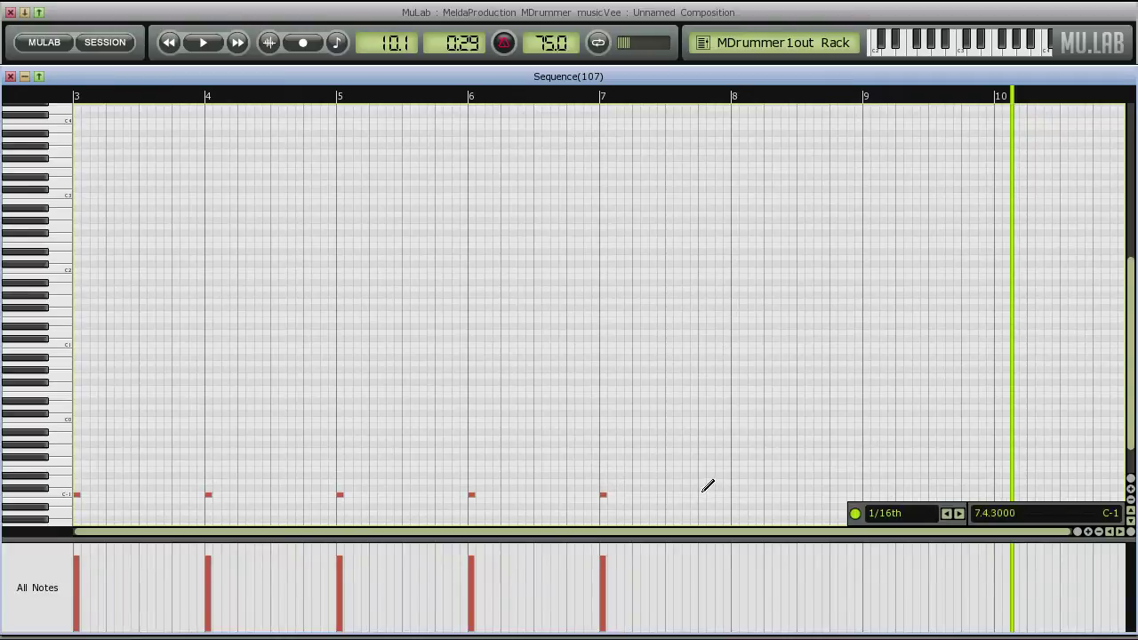
left_click(866, 494)
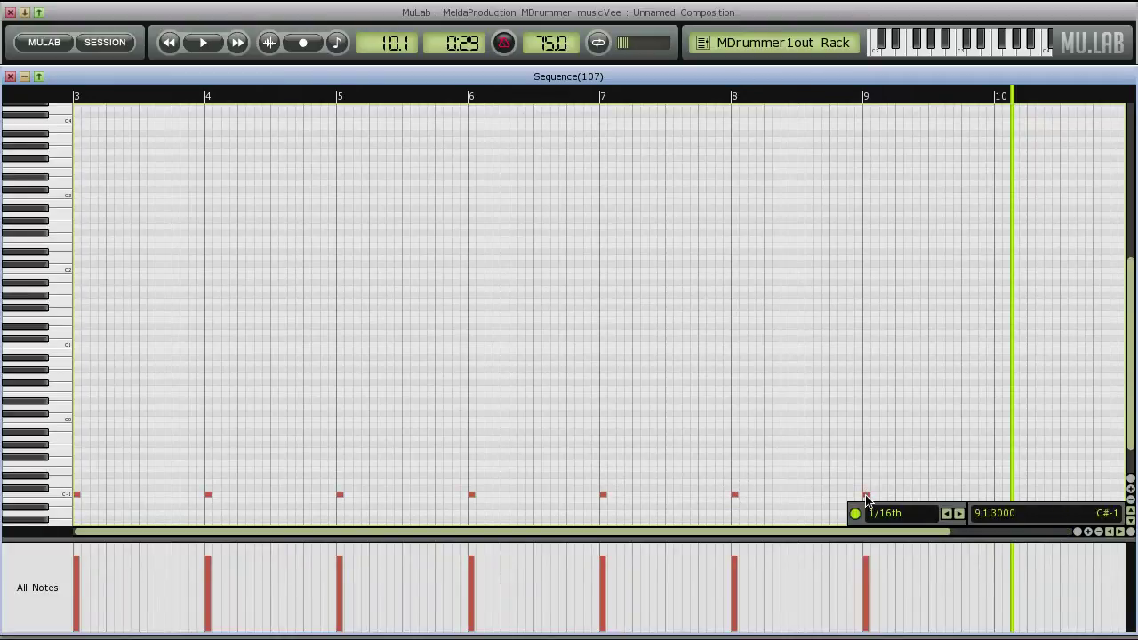
left_click(997, 419)
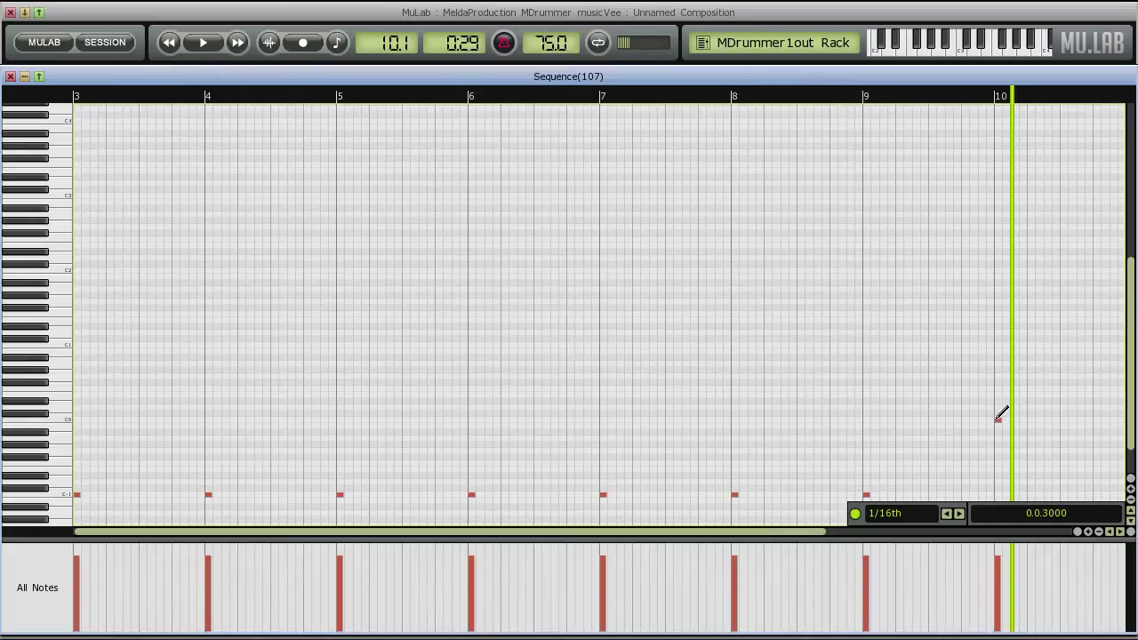
key("Escape")
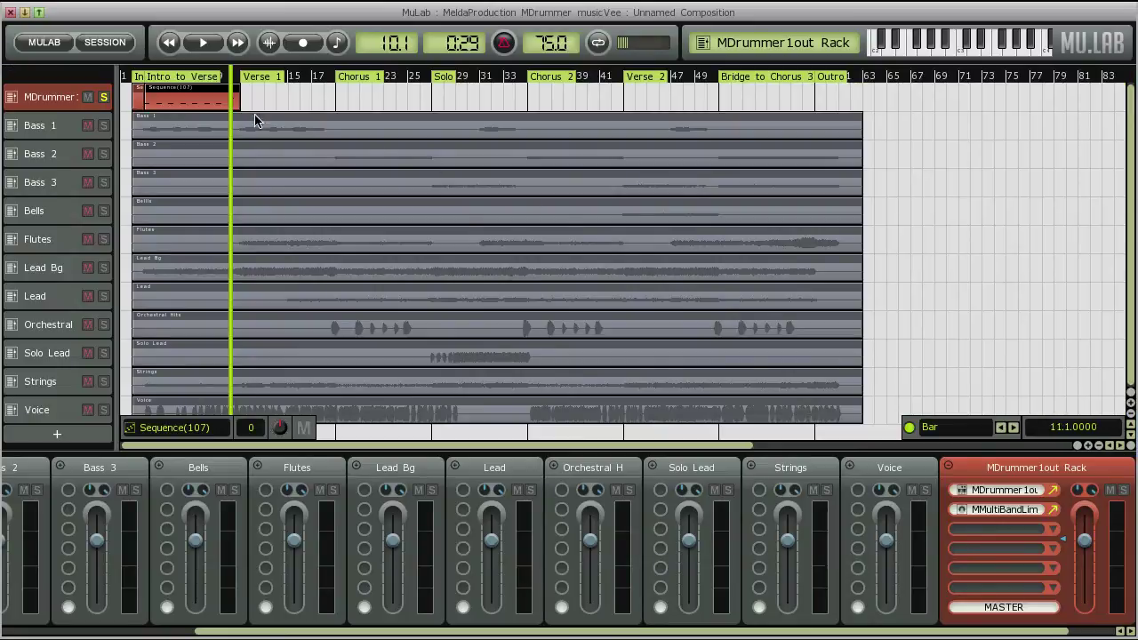
Copy the verse drum clip along the MDrummer track from Verse 1 through Bridge to Chorus 3.
key("ctrl+c")
key("ctrl+v")
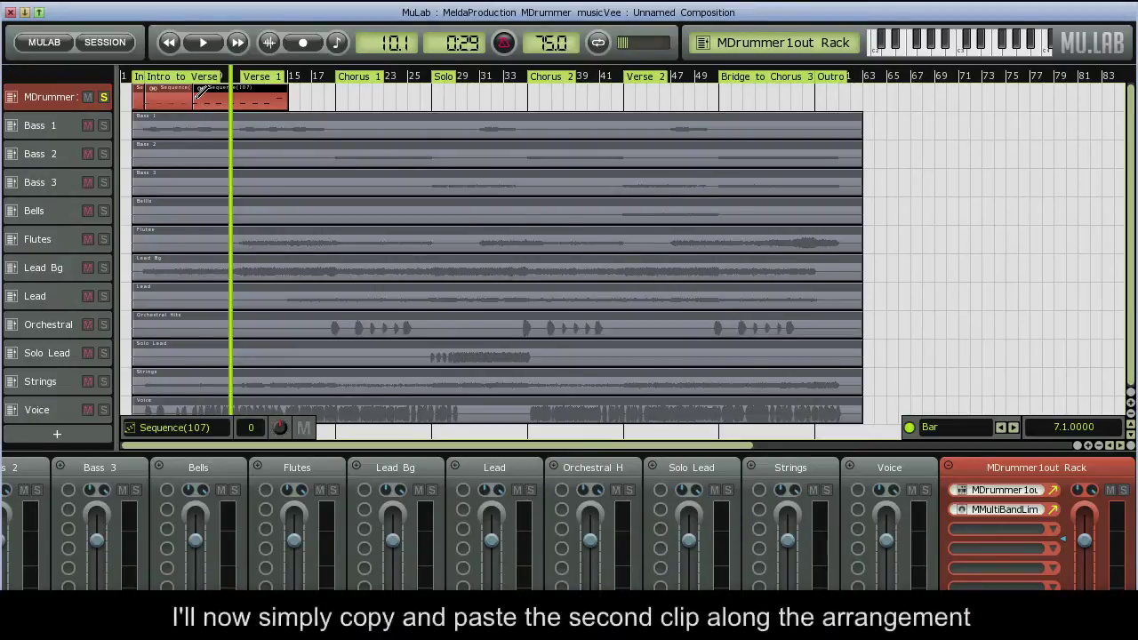
left_click_drag(212, 101, 744, 103)
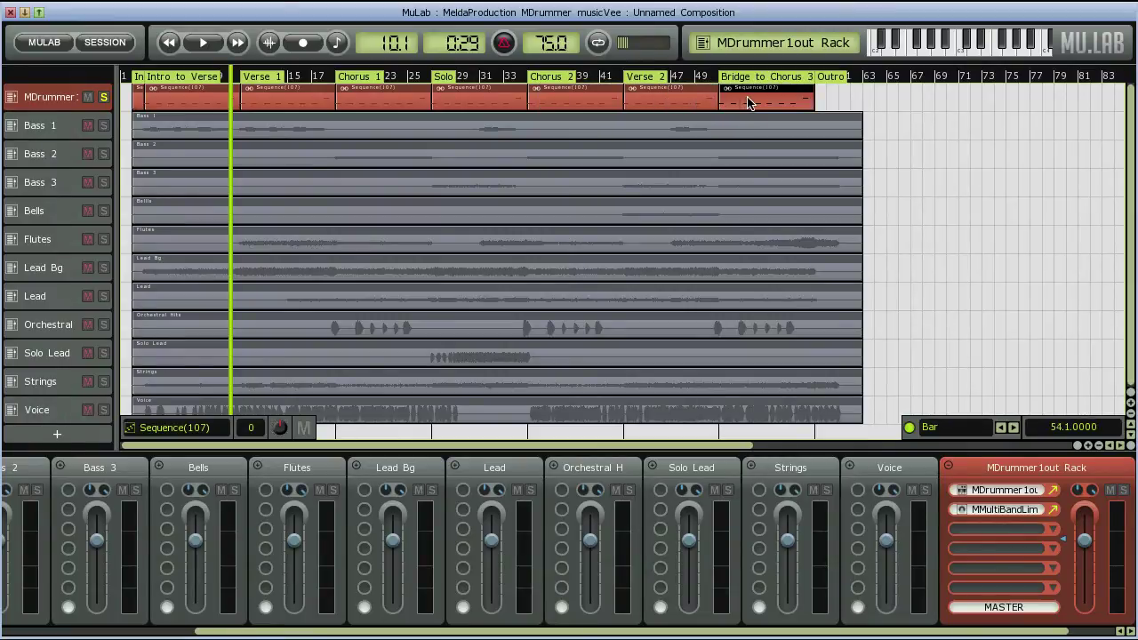
left_click(867, 91)
Open the new Outro clip and draw a single C-1 note at bar 59.
double_click(867, 92)
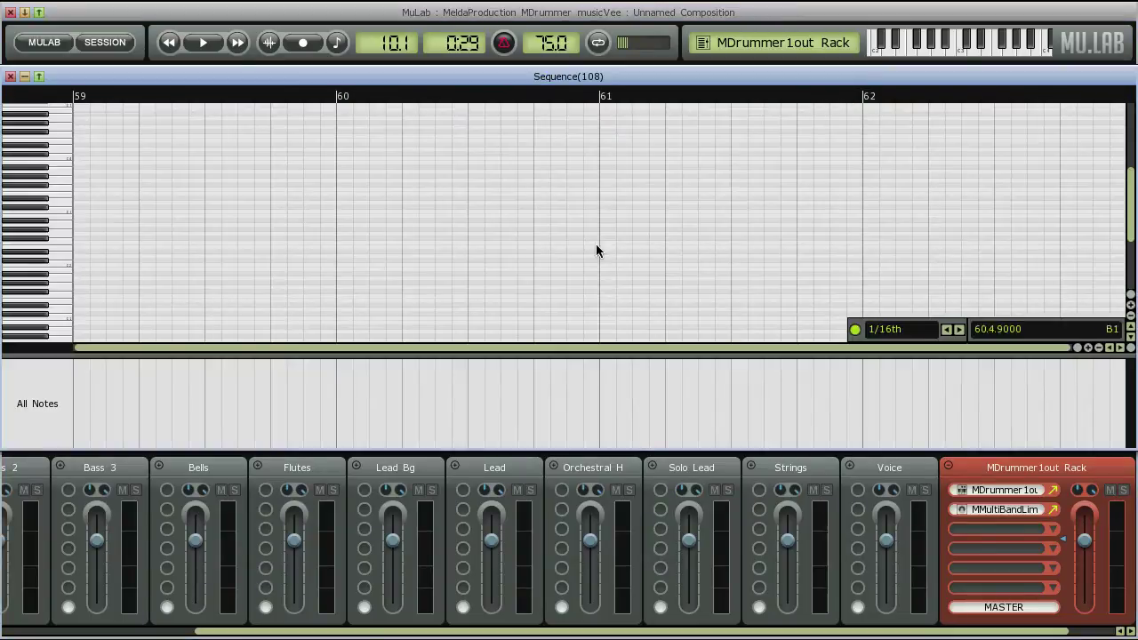
left_click_drag(464, 455, 466, 637)
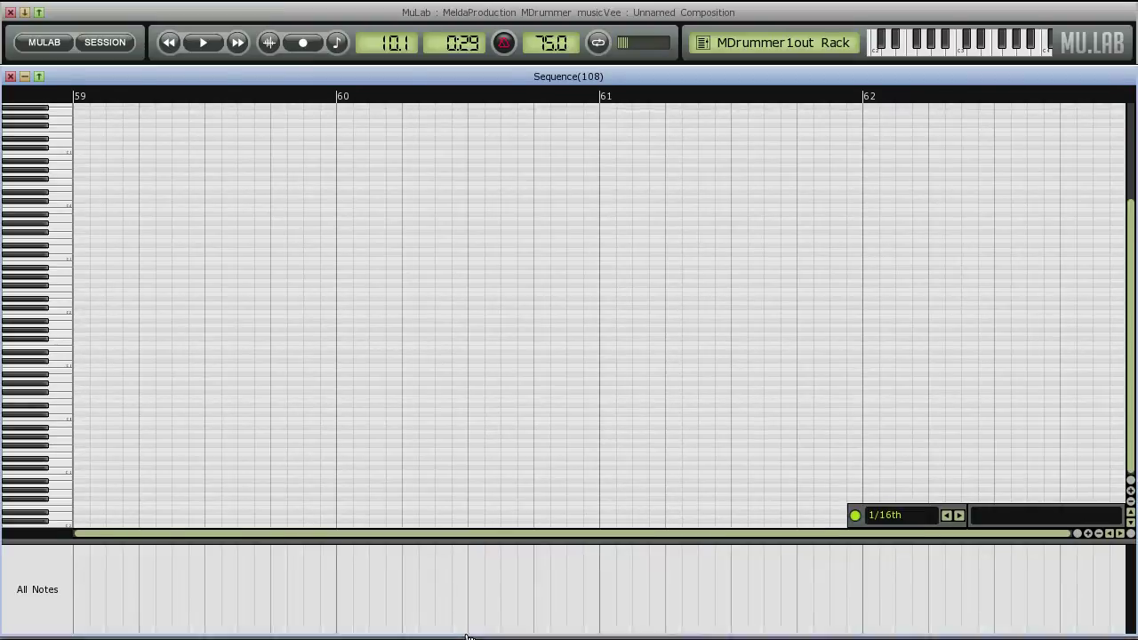
scroll(54, 381, "up", 2)
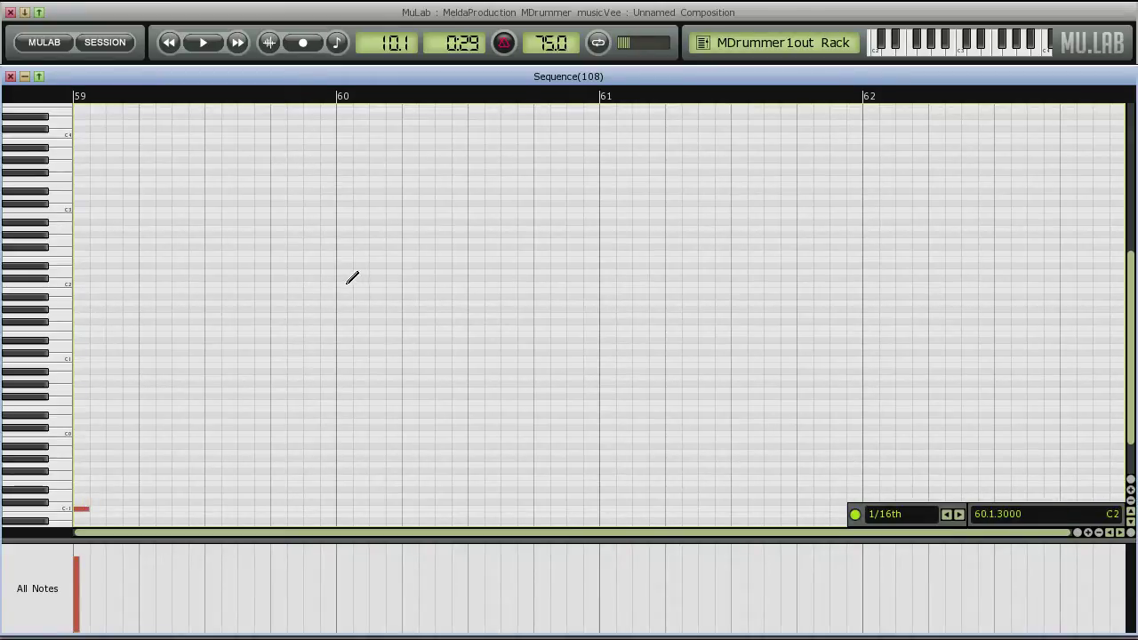
key("Escape")
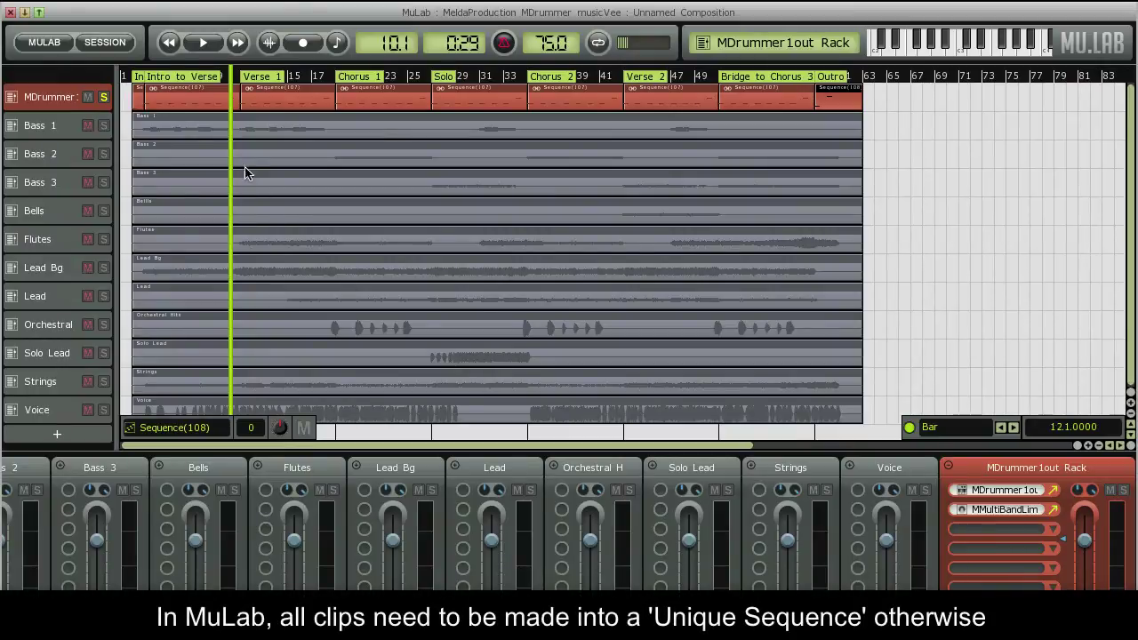
Make the first drum clips, Verse 1 and Chorus 1 unique sequences.
left_click(138, 98)
right_click(138, 98)
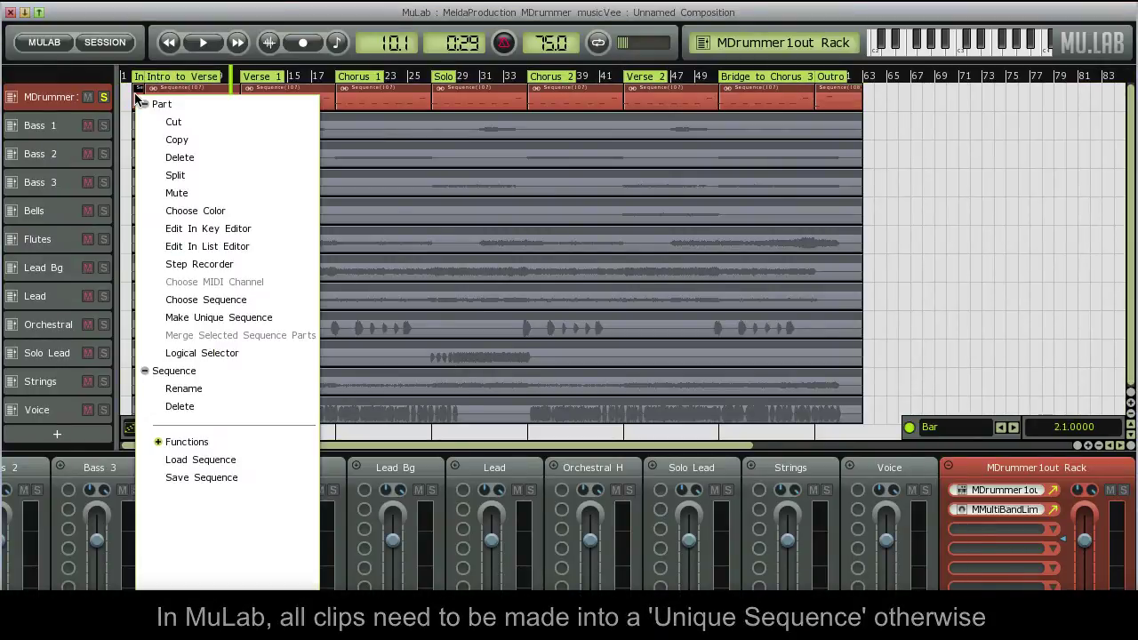
left_click(166, 317)
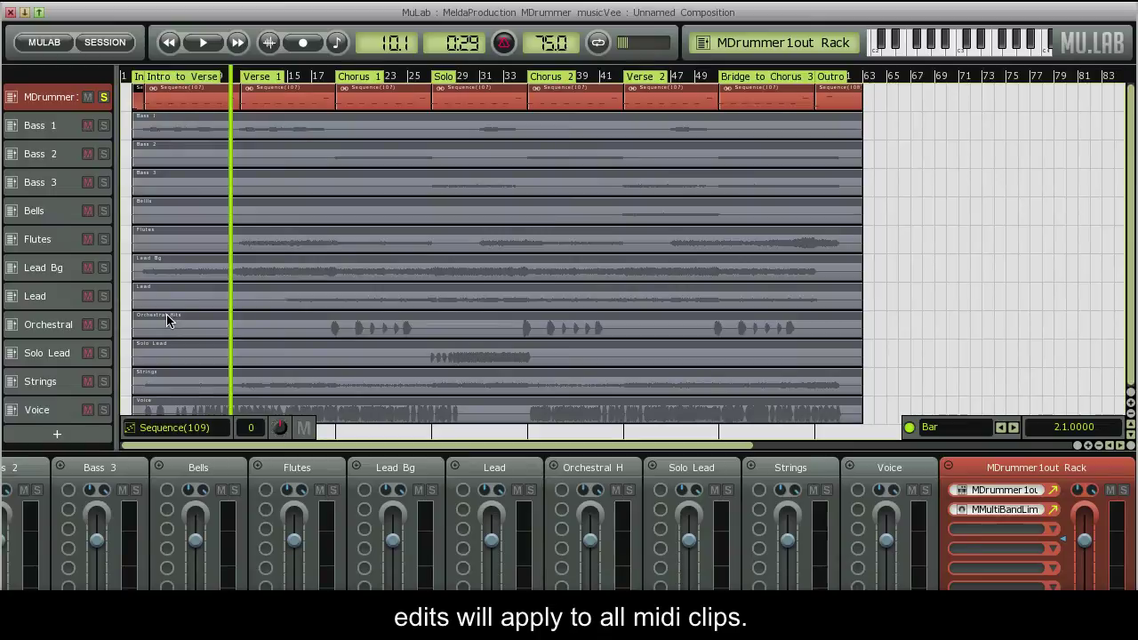
right_click(176, 99)
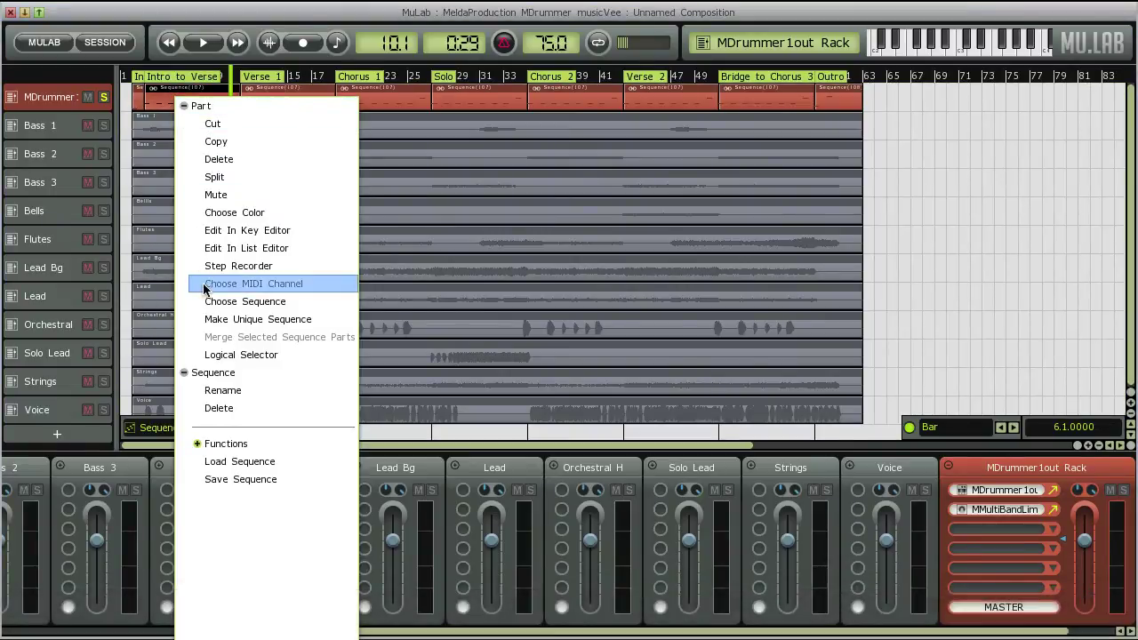
left_click(210, 318)
left_click(269, 92)
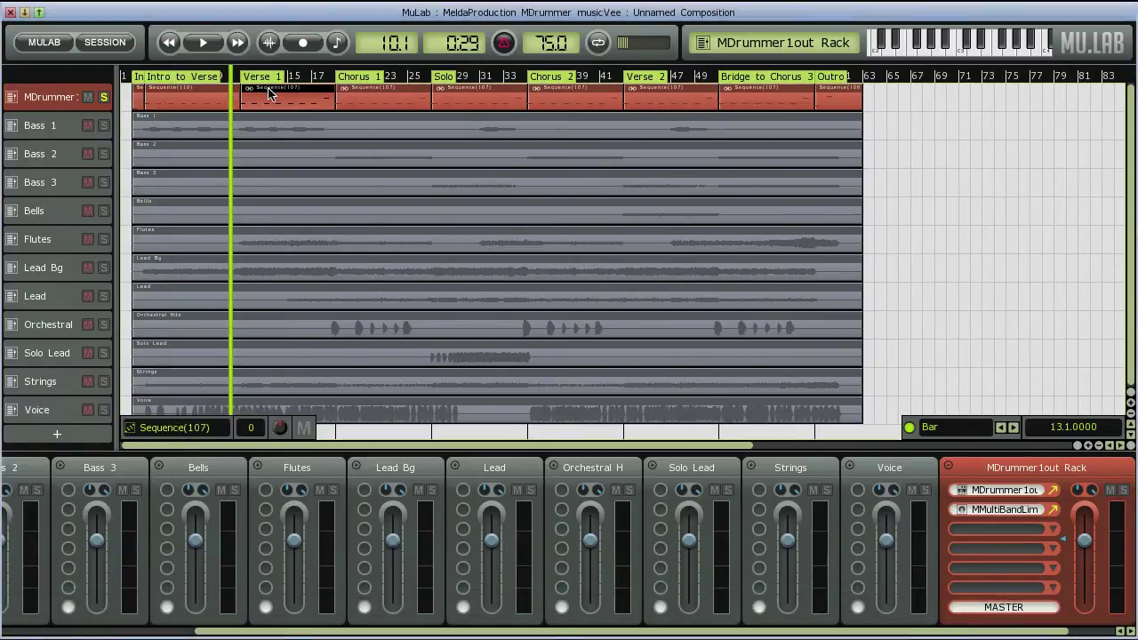
right_click(270, 92)
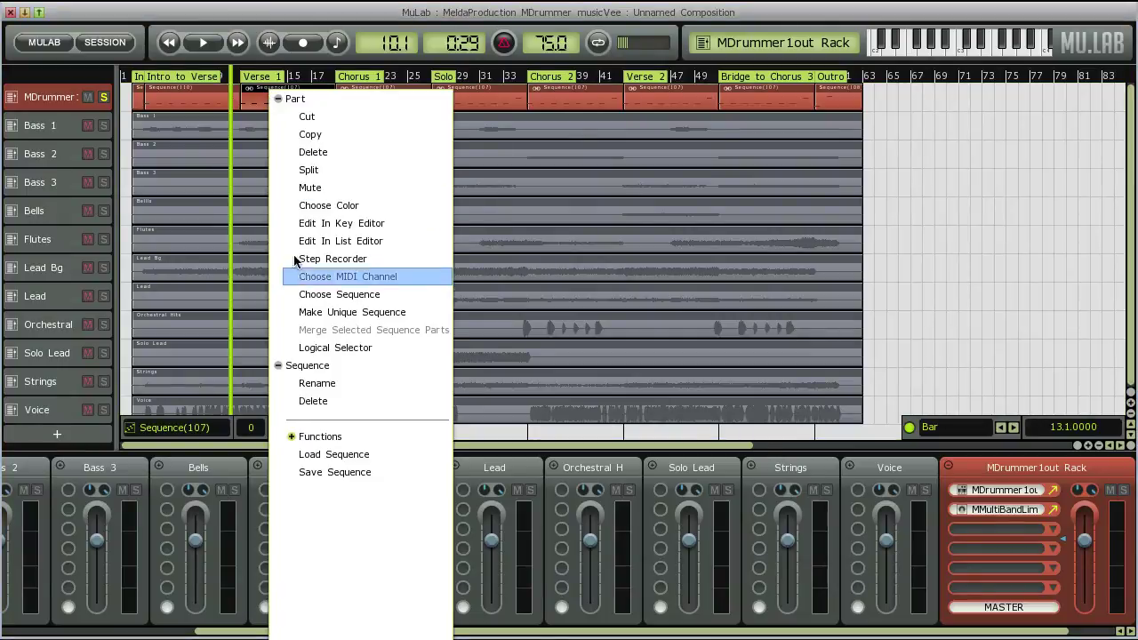
left_click(301, 312)
right_click(367, 105)
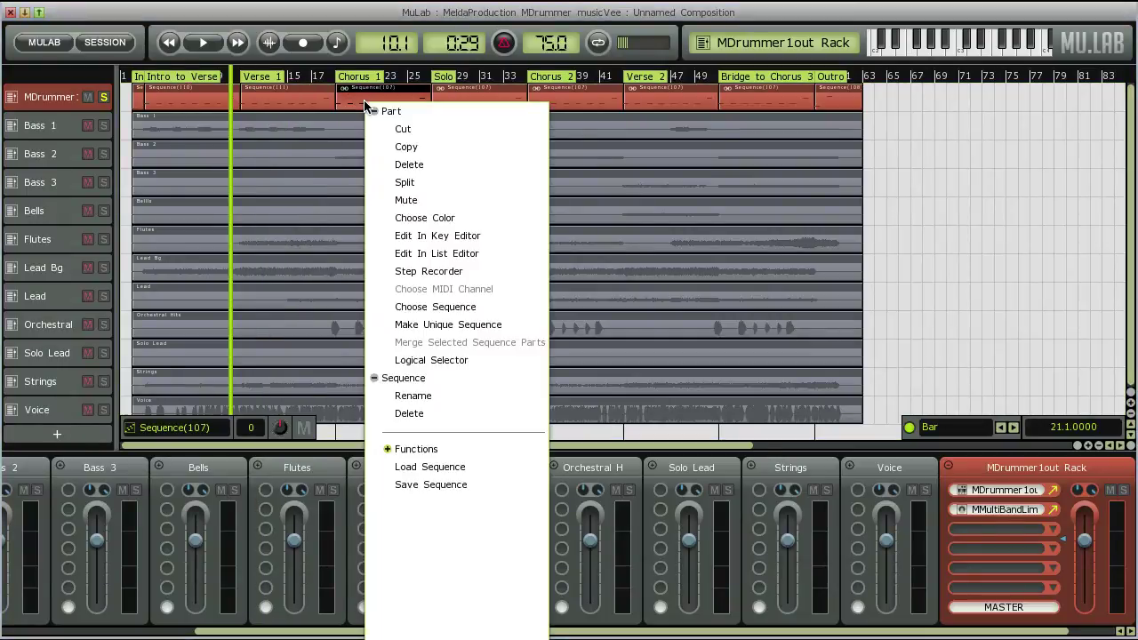
left_click(397, 324)
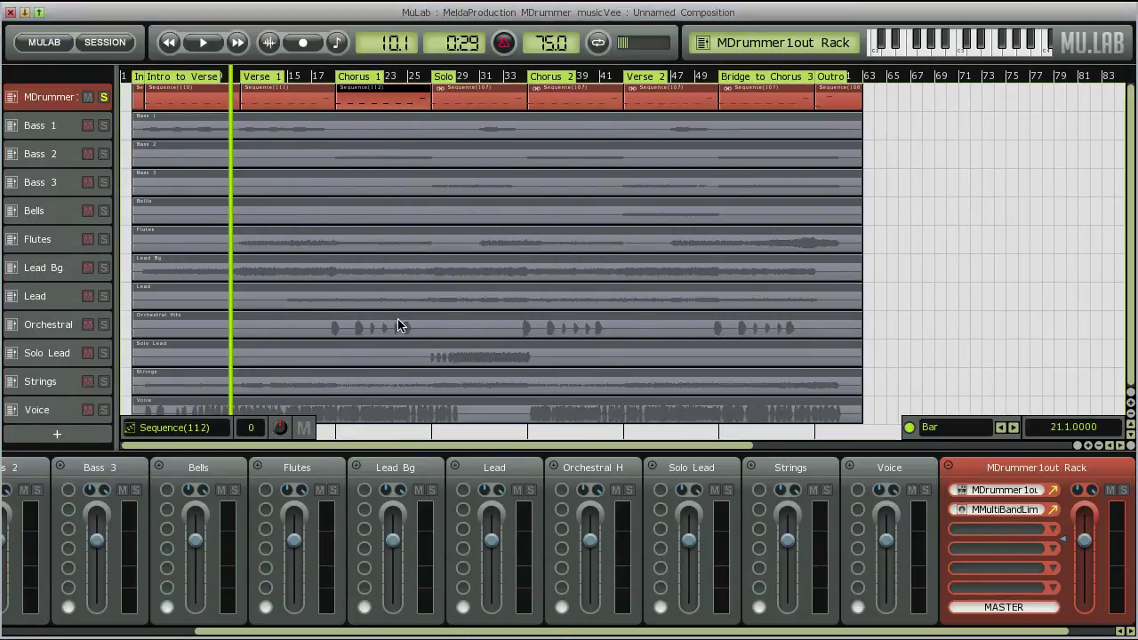
Make the Solo, Chorus 2, Verse 2, Bridge to Chorus 3 and Outro clips unique sequences.
right_click(470, 99)
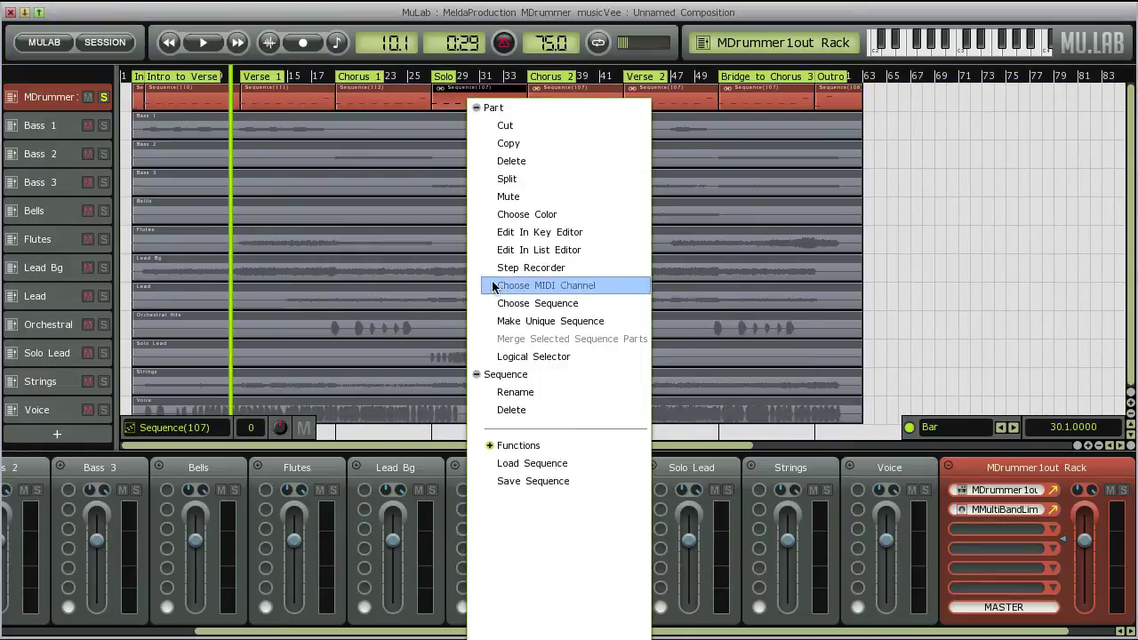
left_click(500, 321)
right_click(559, 102)
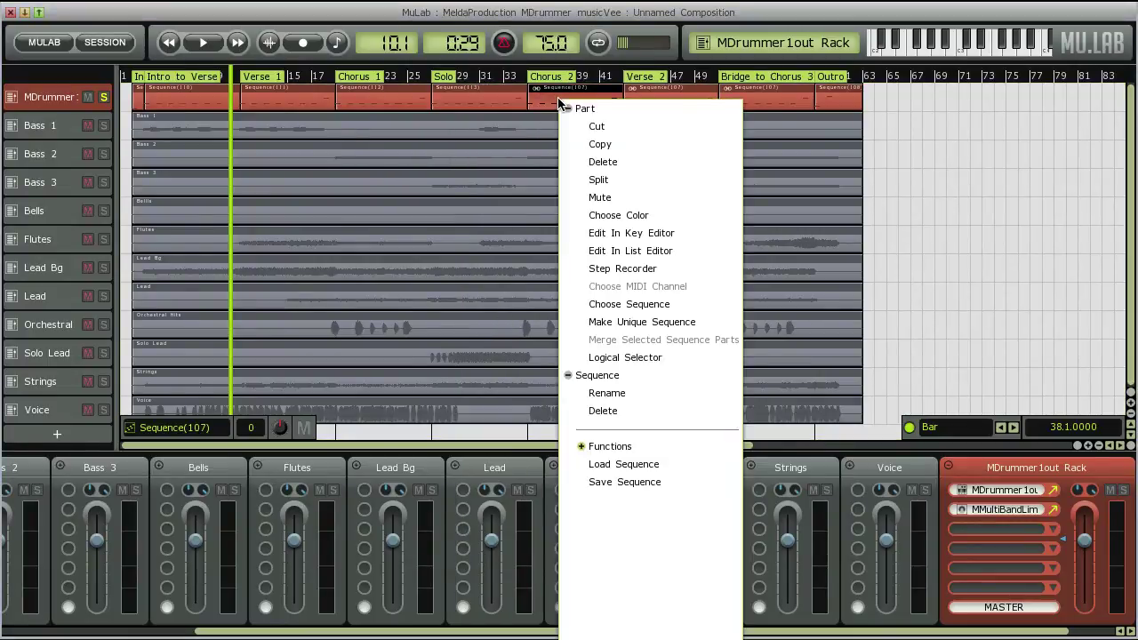
left_click(593, 322)
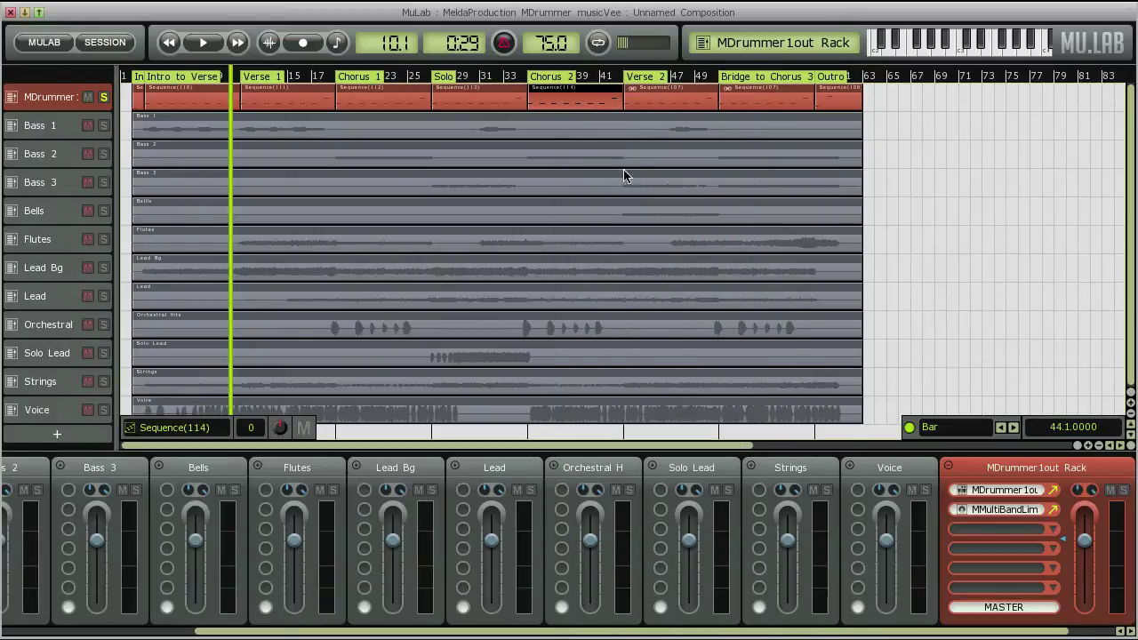
right_click(659, 103)
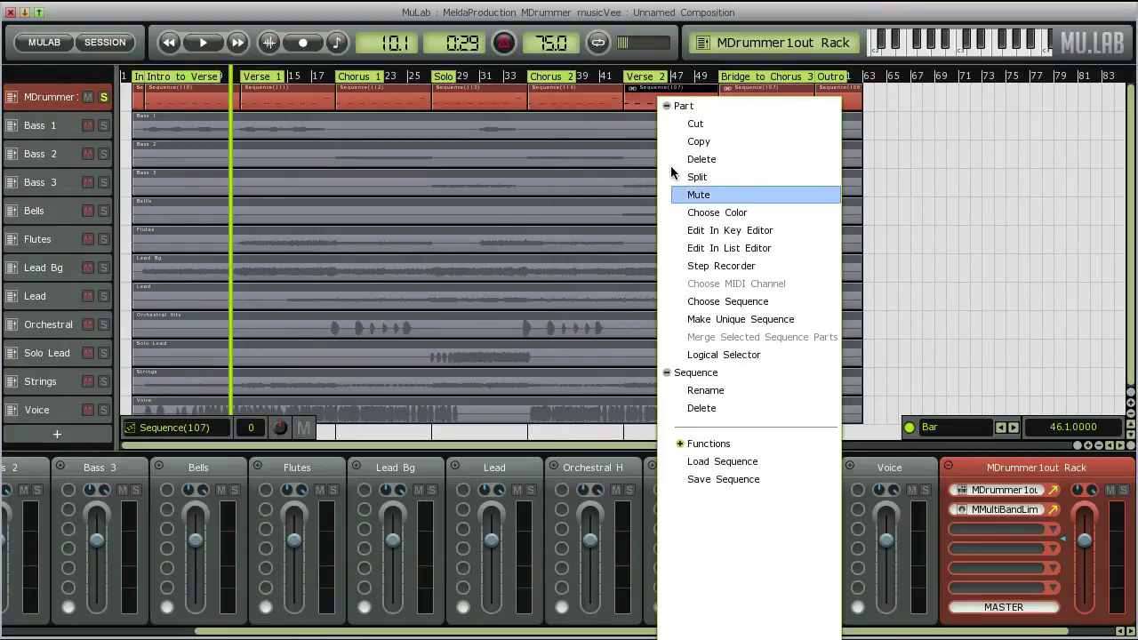
left_click(683, 313)
right_click(742, 112)
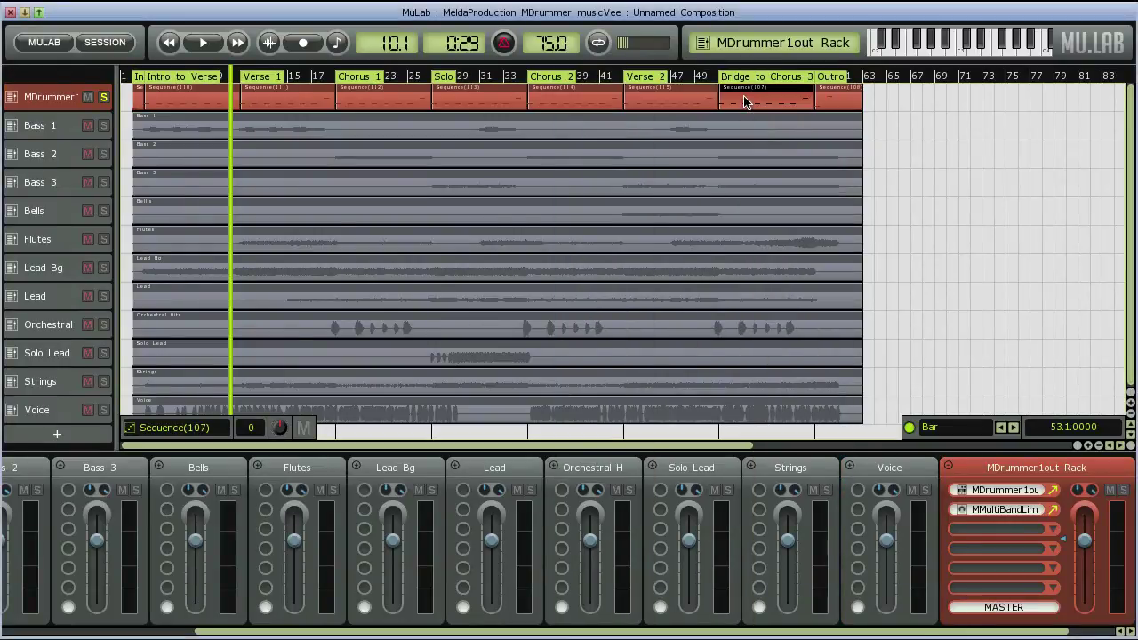
left_click(764, 319)
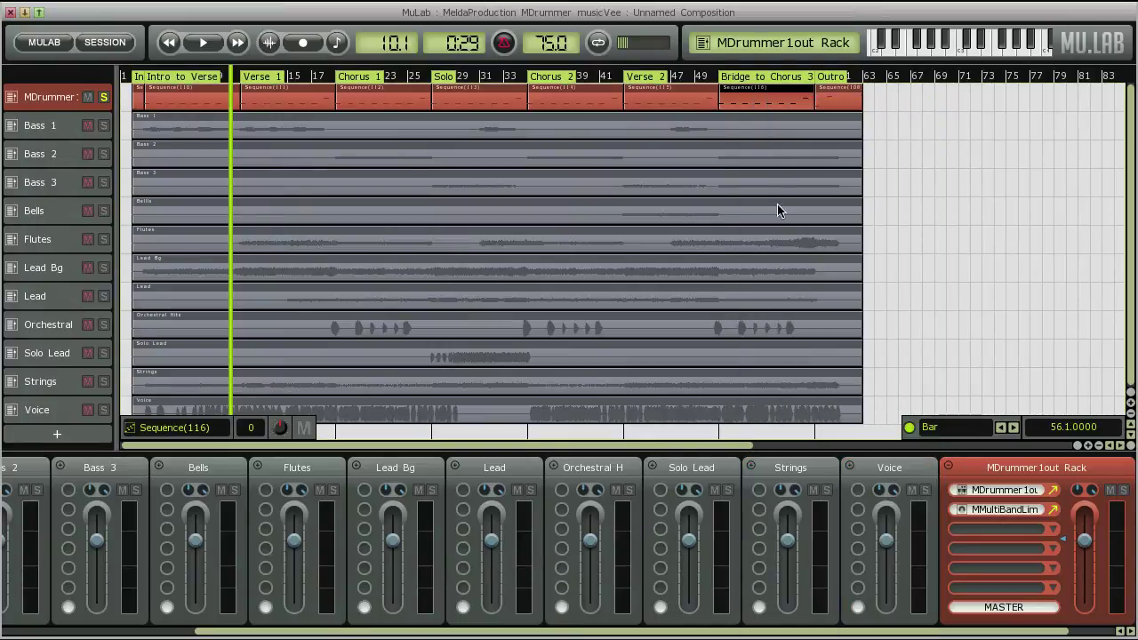
right_click(826, 101)
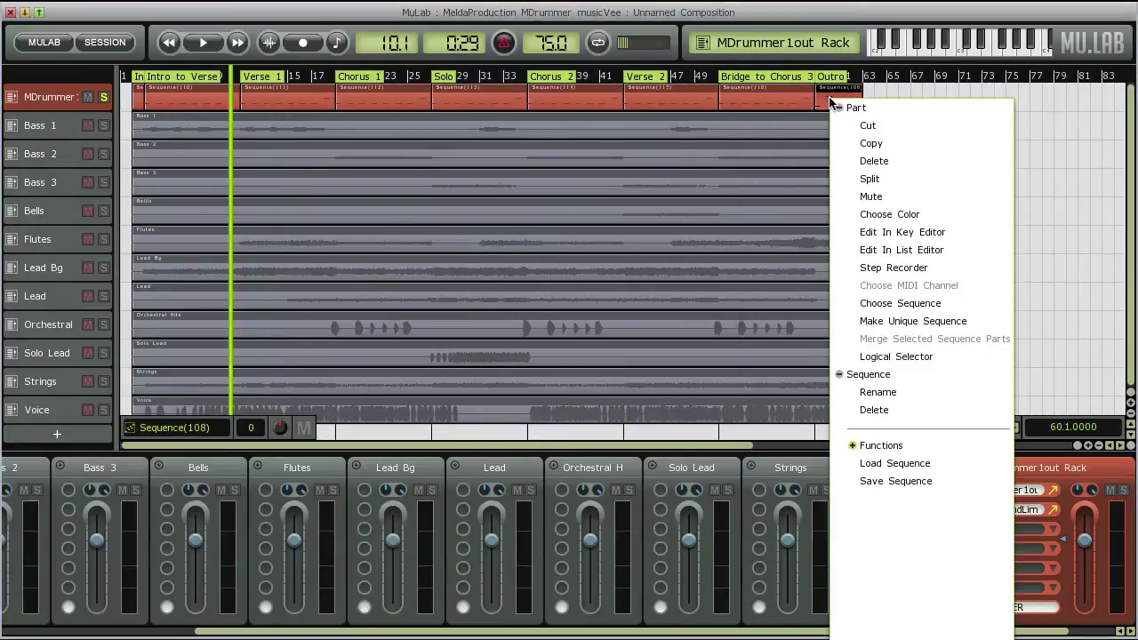
left_click(844, 321)
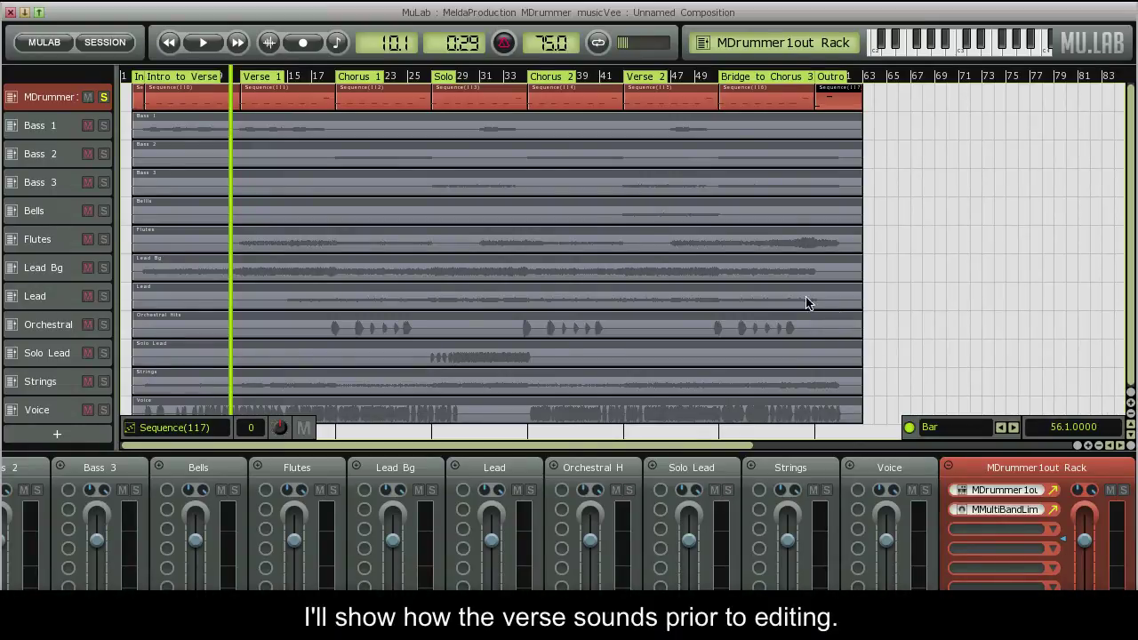
Audition Verse 1, set its Part Transpose to 3 semitones, and play it again to compare.
key("space")
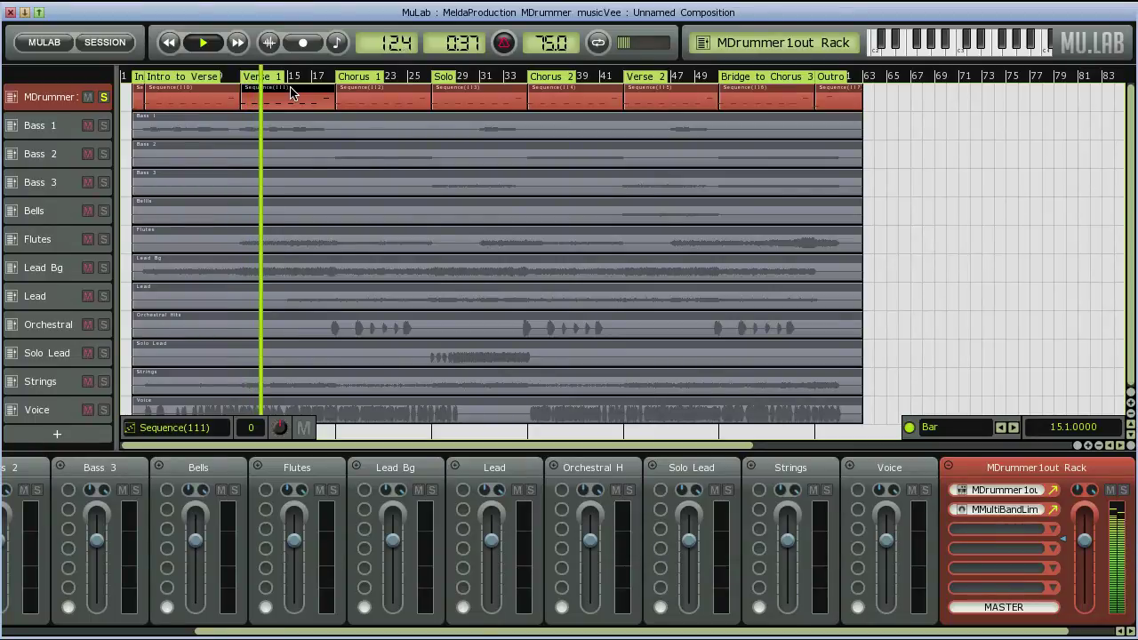
key("space")
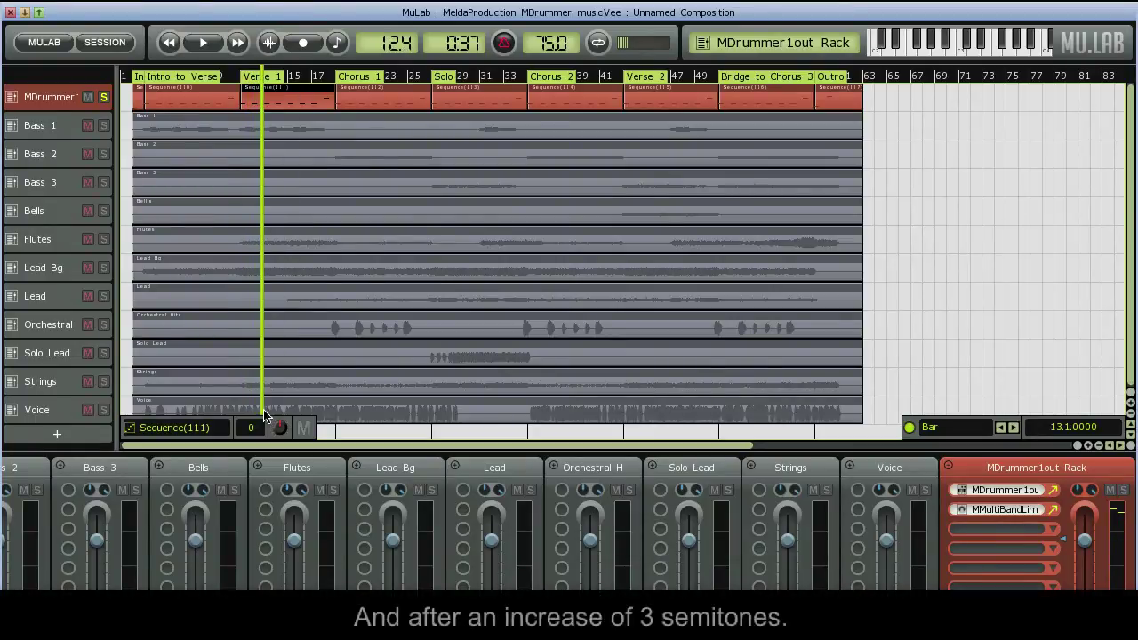
scroll(260, 427, "up", 1)
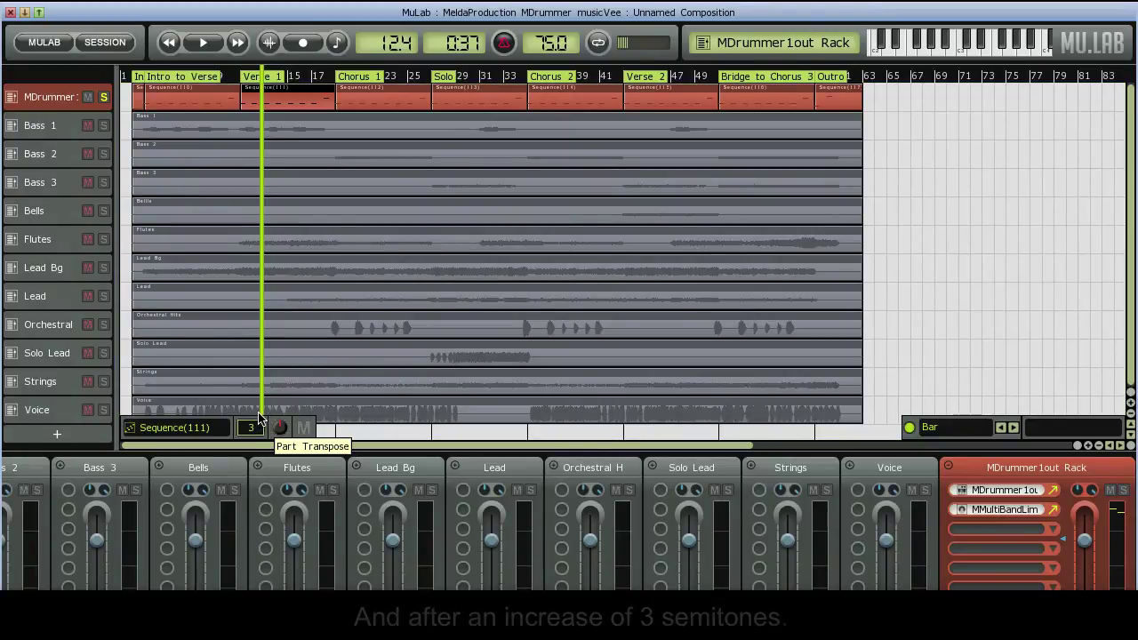
key("space")
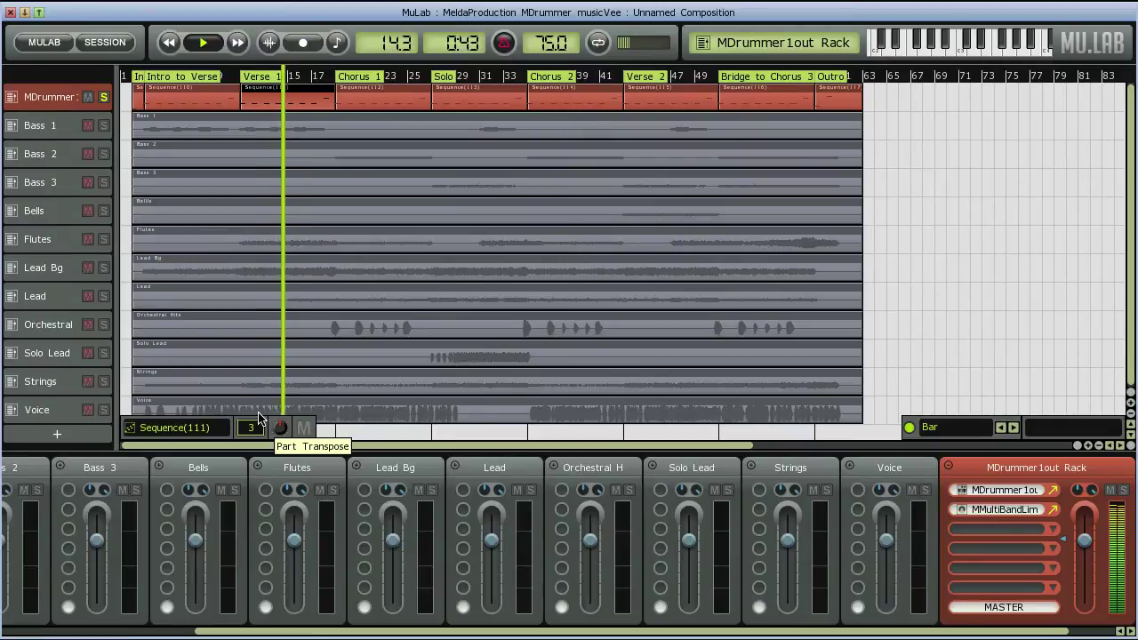
key("space")
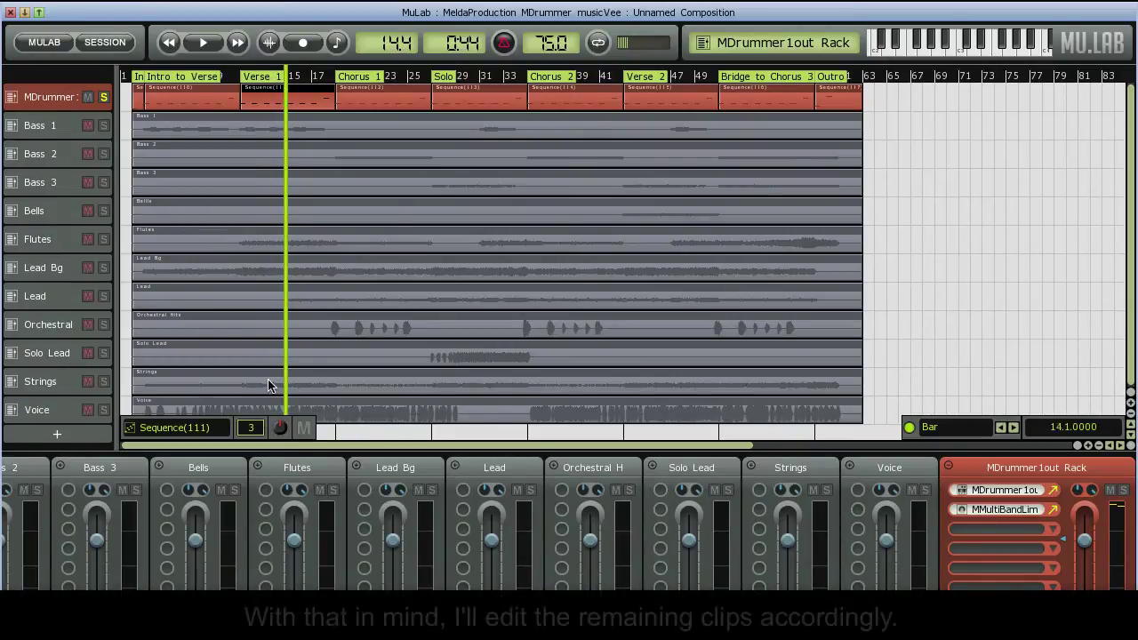
Set Chorus 1's Part Transpose to 8, adjust the Solo clip, and set Chorus 2 to 9.
left_click(373, 105)
scroll(263, 416, "up", 3)
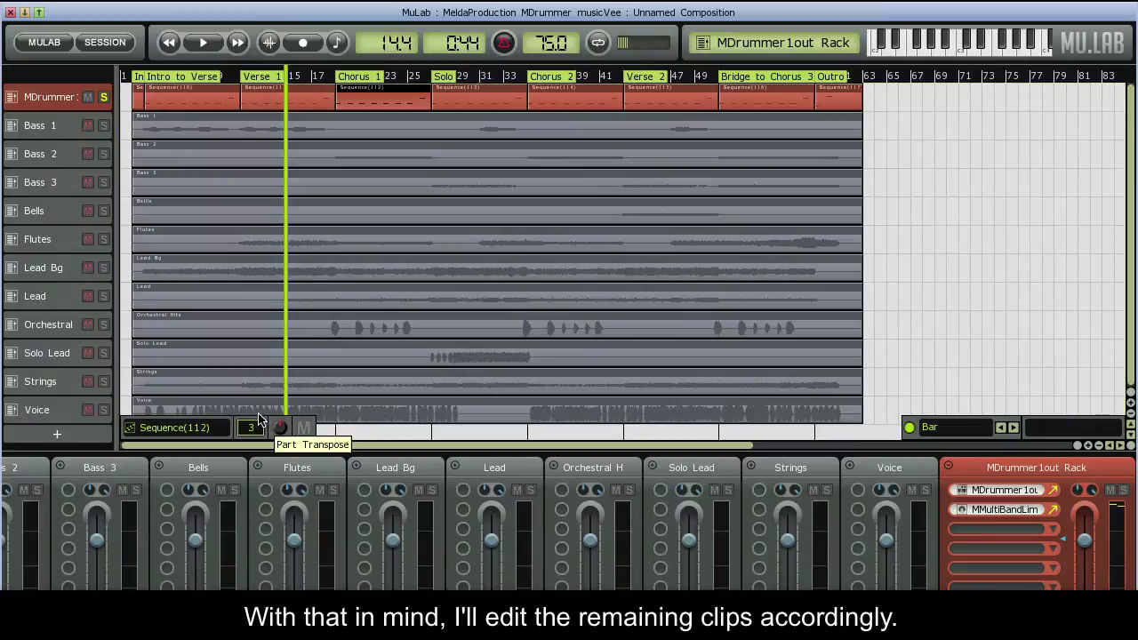
scroll(261, 409, "up", 2)
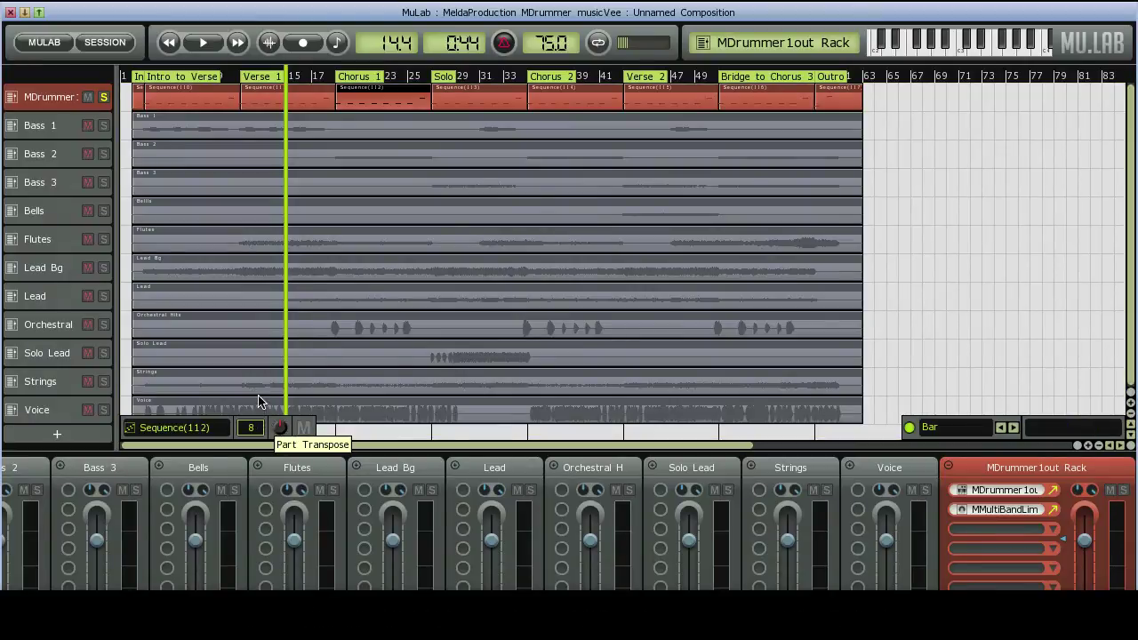
left_click(467, 102)
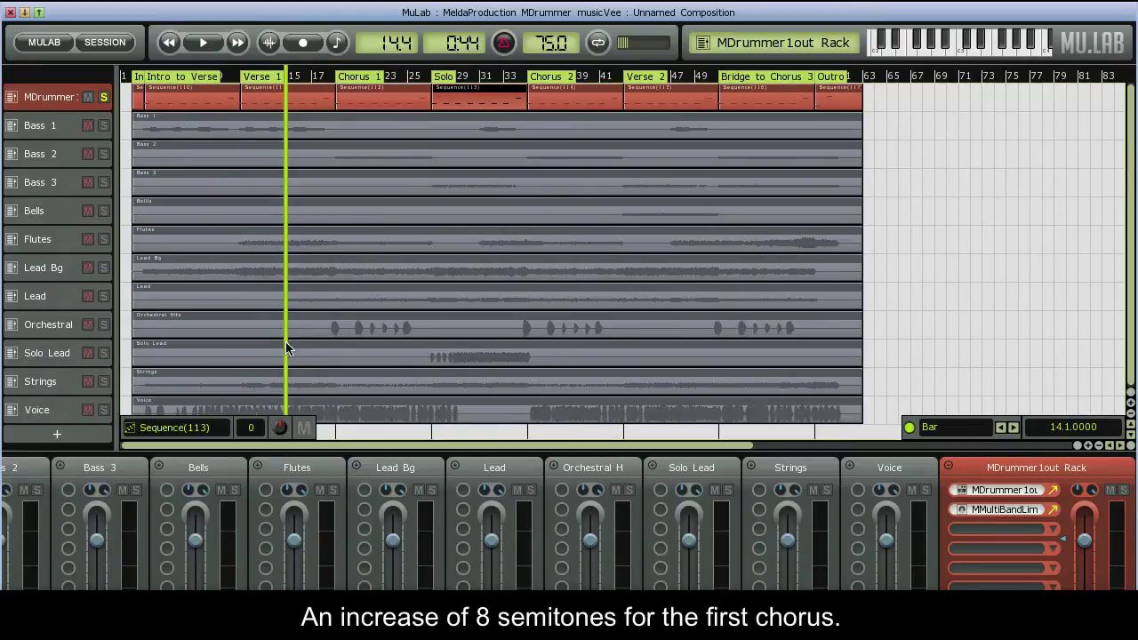
scroll(260, 408, "up", 6)
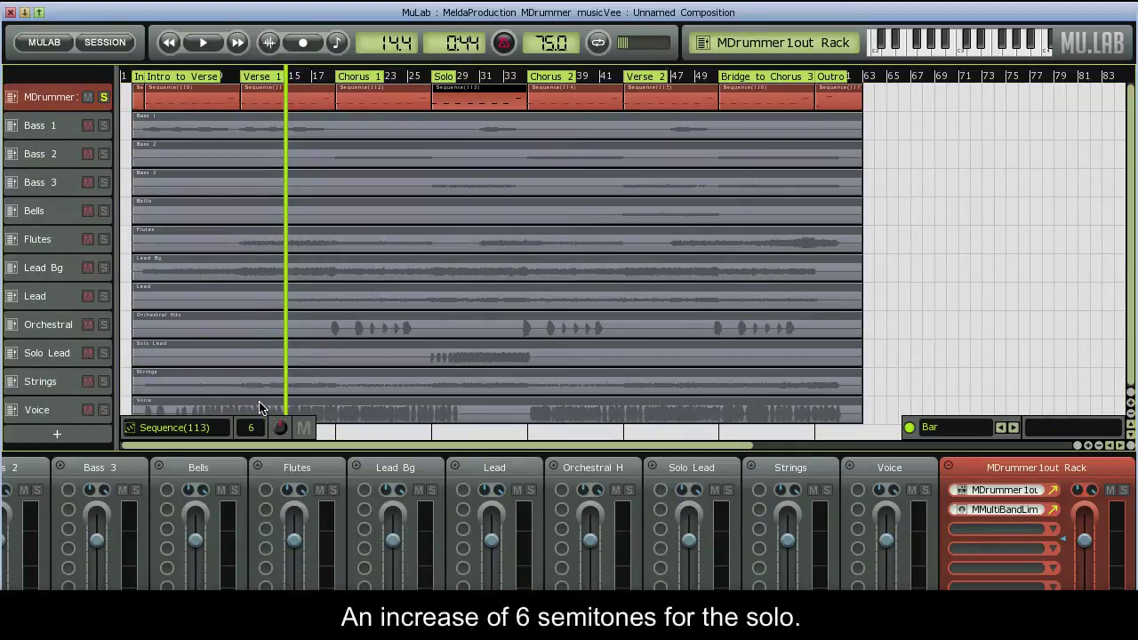
left_click(561, 104)
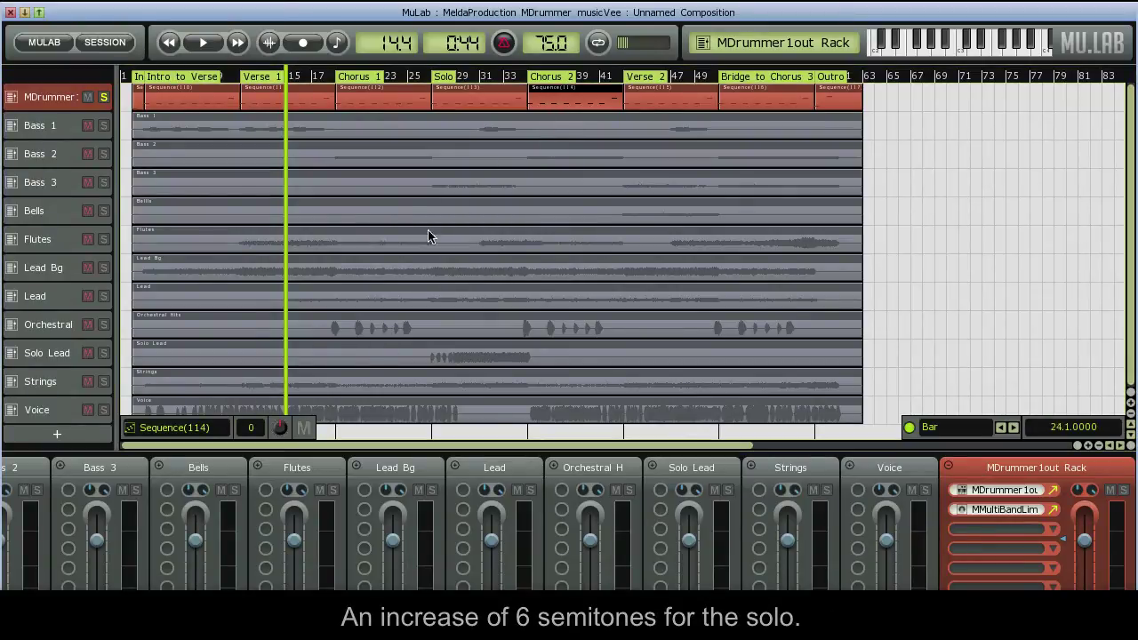
left_click_drag(260, 427, 262, 401)
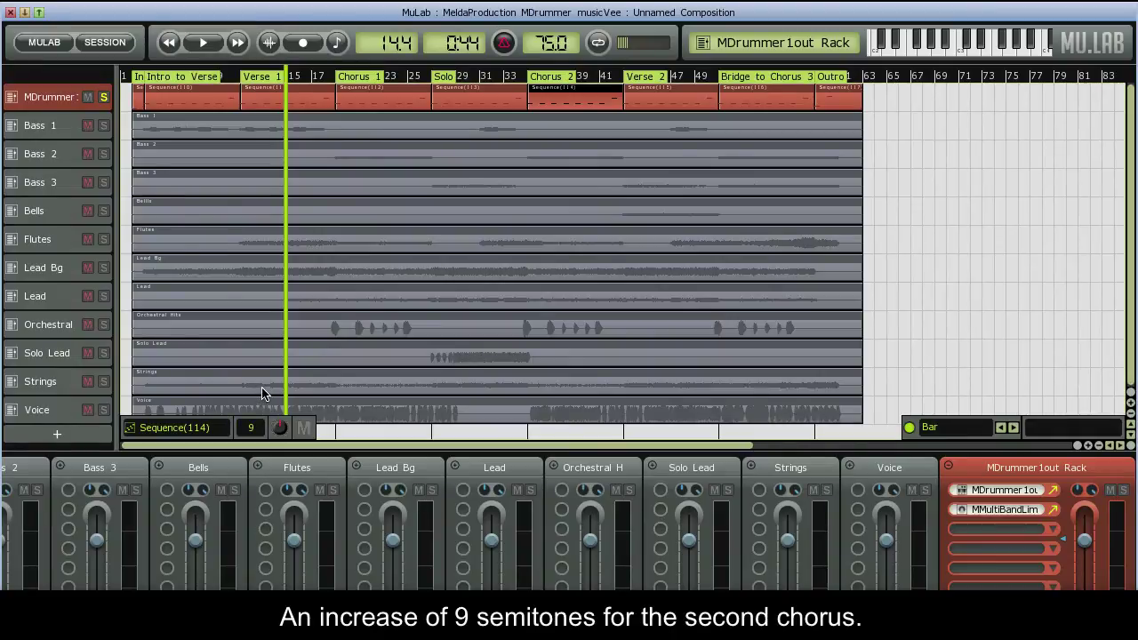
Set Part Transpose to 4 for Verse 2 and 10 for Bridge to Chorus 3 and Outro.
left_click(650, 105)
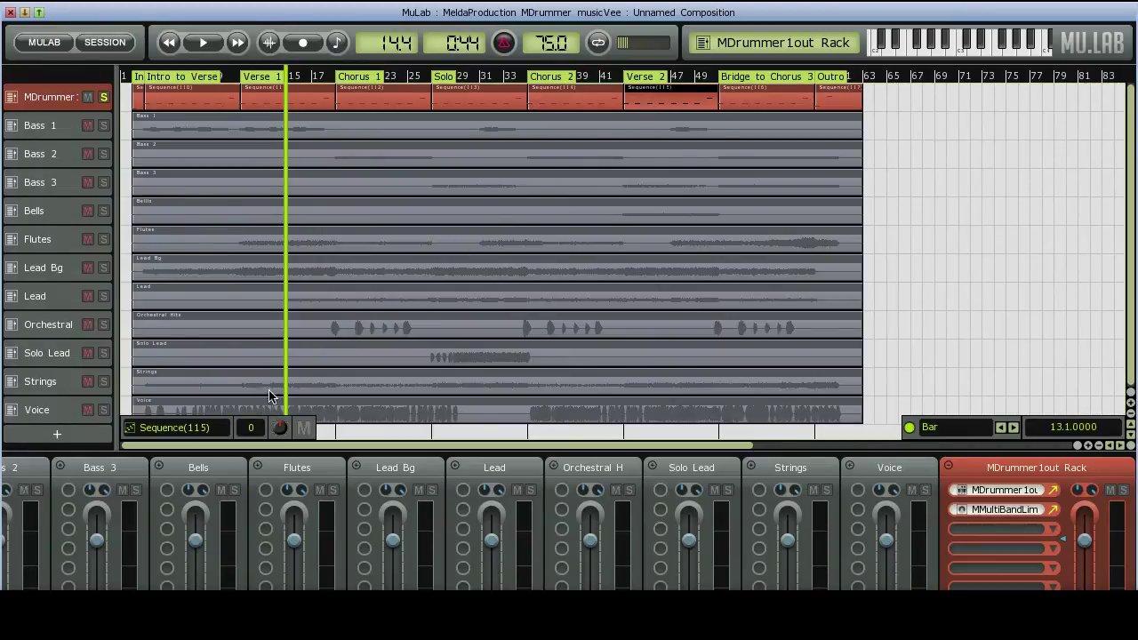
left_click_drag(261, 425, 263, 414)
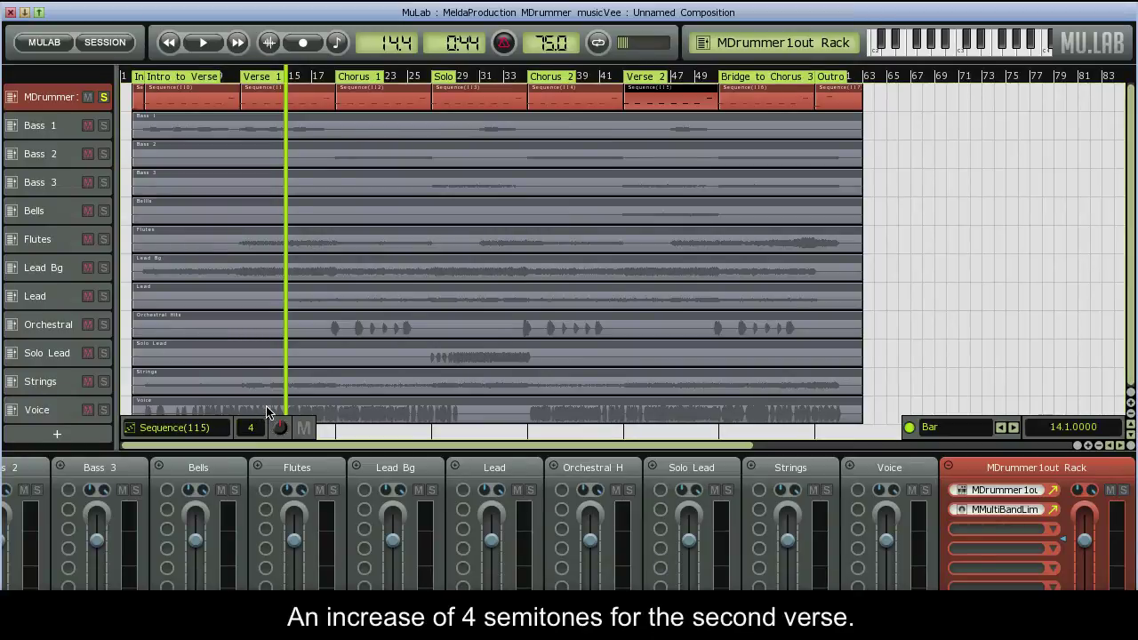
left_click(743, 103)
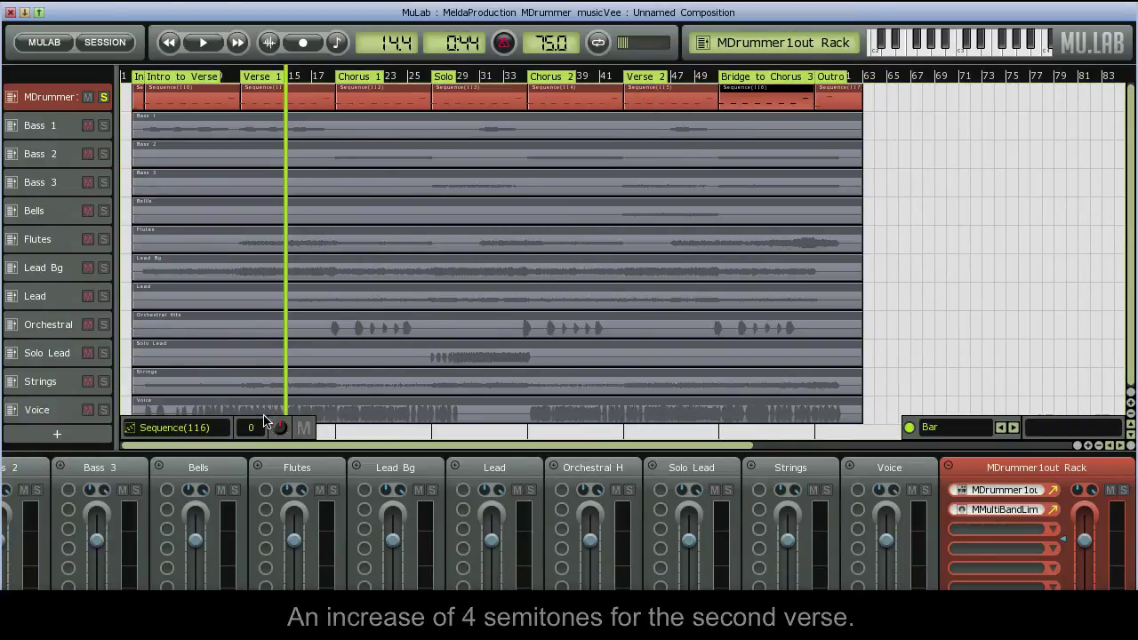
left_click_drag(261, 427, 260, 410)
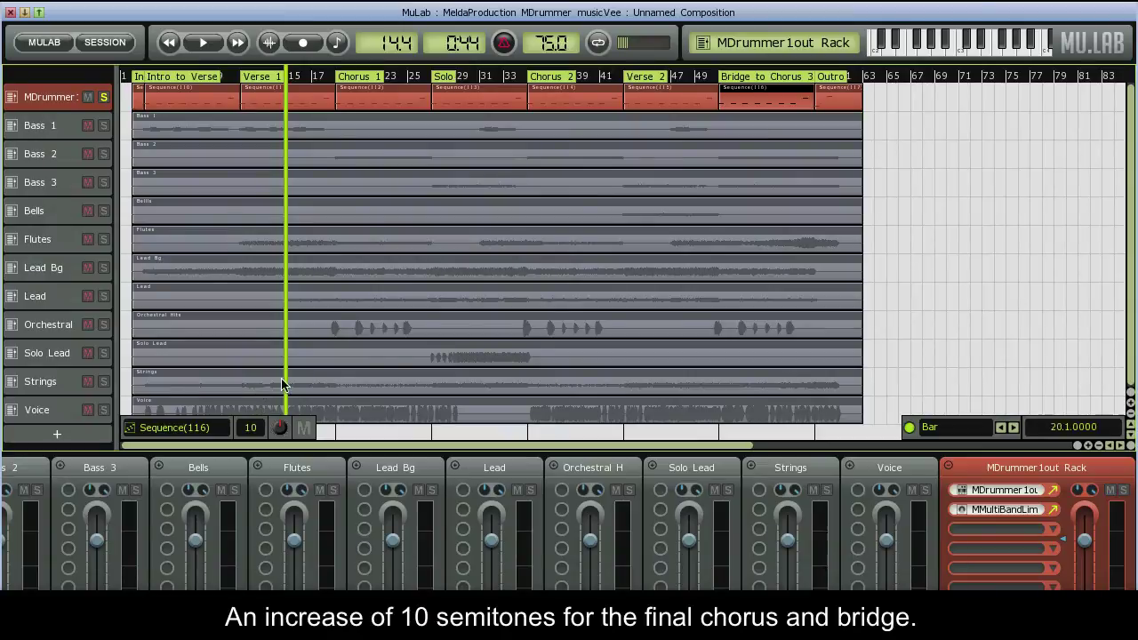
left_click(830, 105)
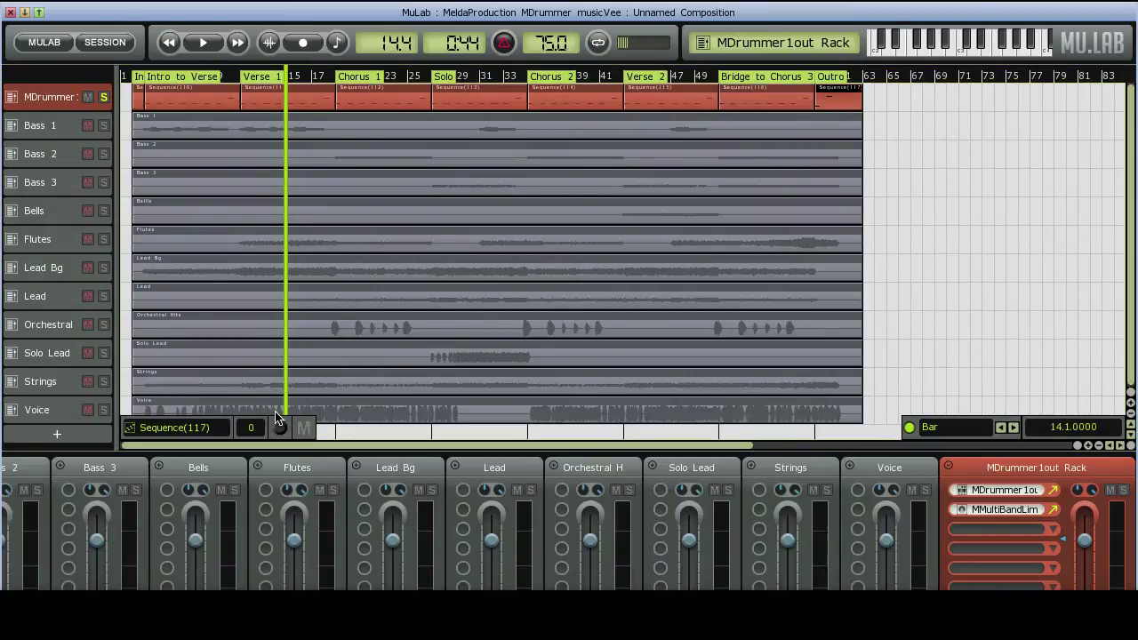
left_click_drag(260, 428, 260, 424)
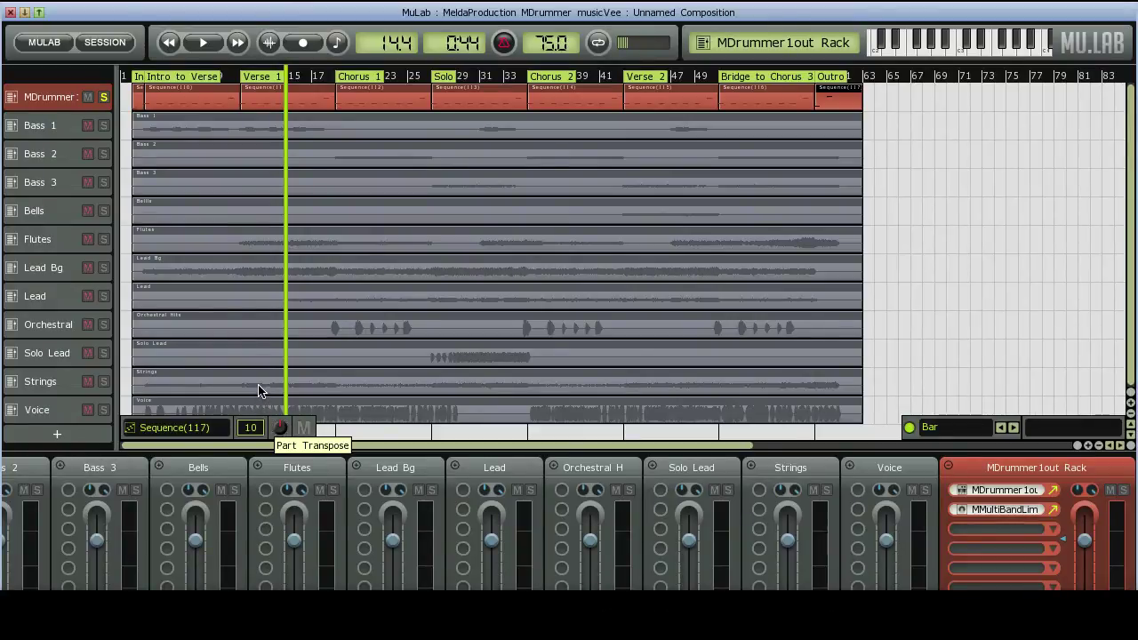
left_click(378, 99)
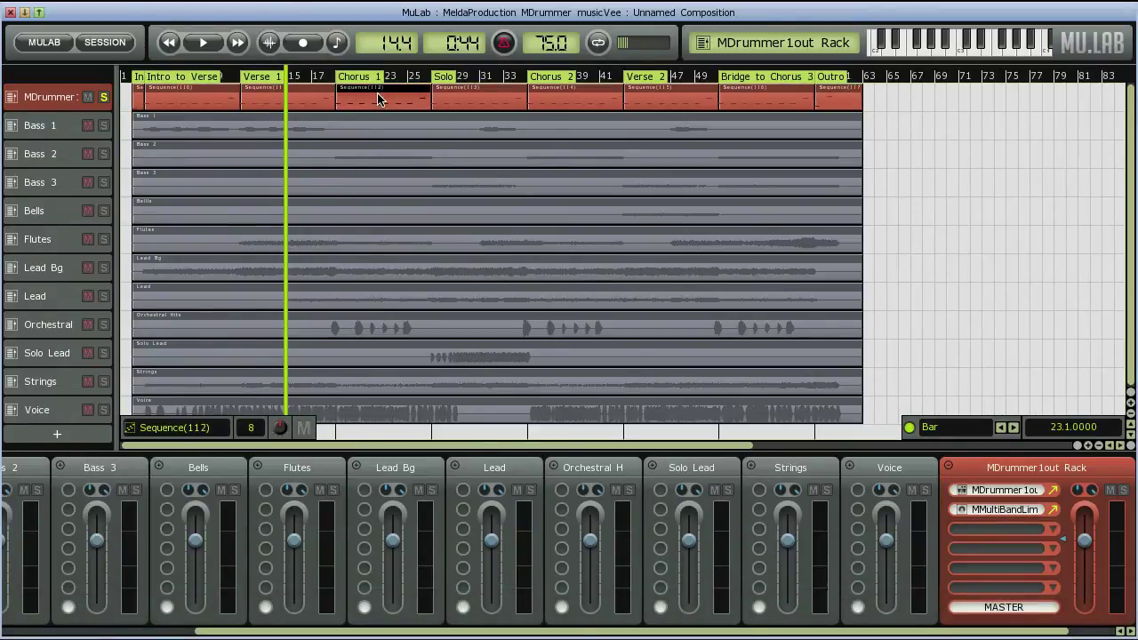
In the Chorus 1 clip, add a stop note half a bar in and select the bar-24 note for the break.
double_click(378, 98)
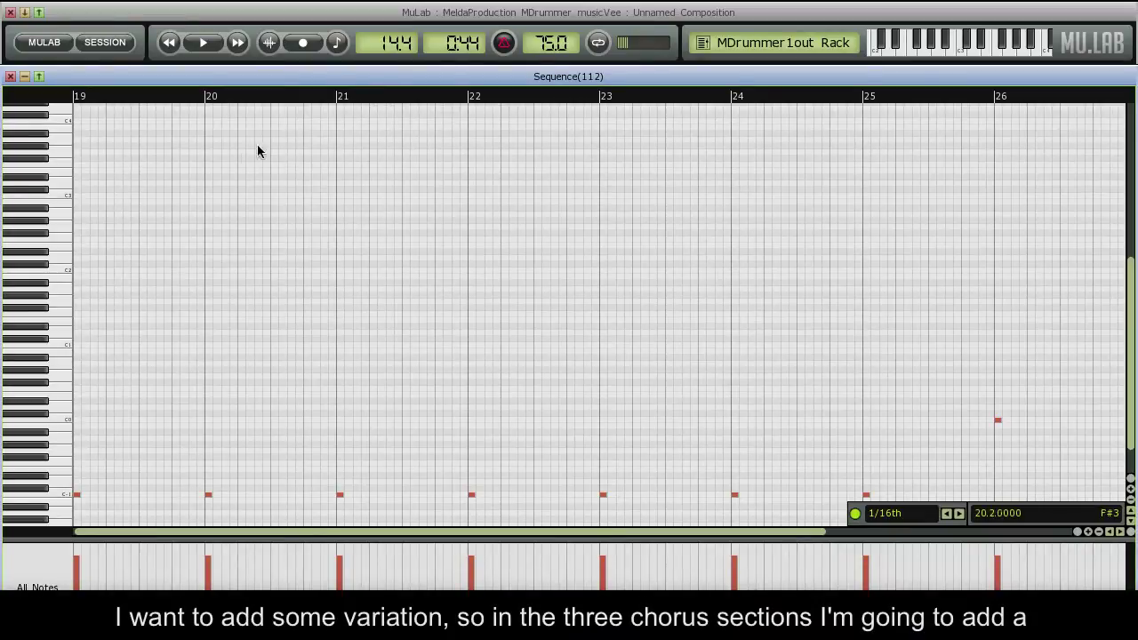
left_click(142, 195)
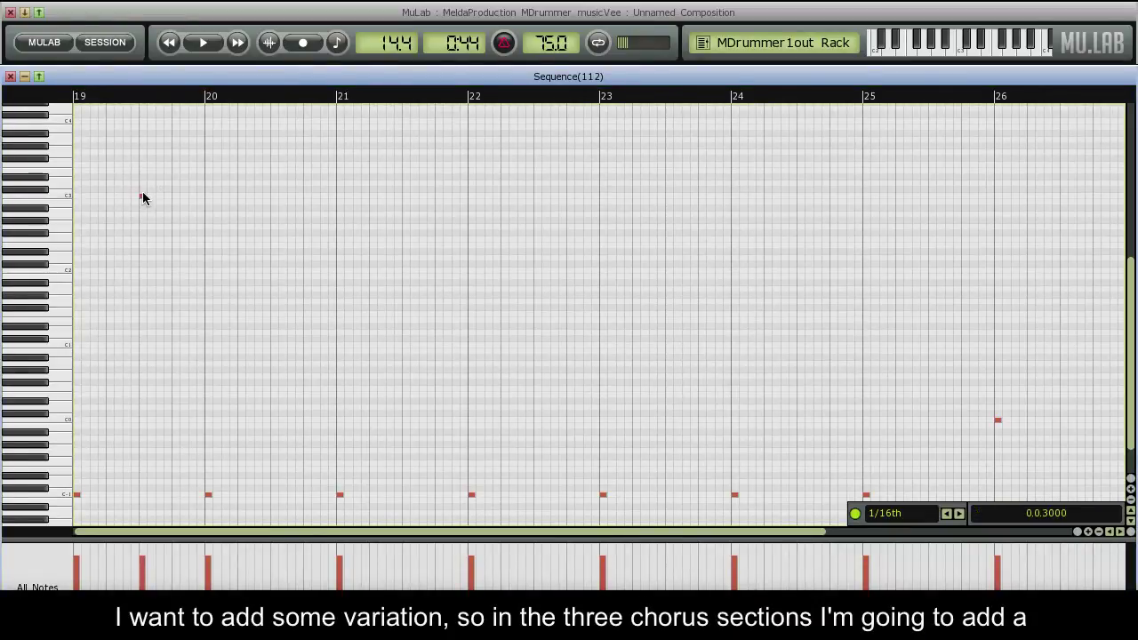
left_click_drag(703, 488, 752, 507)
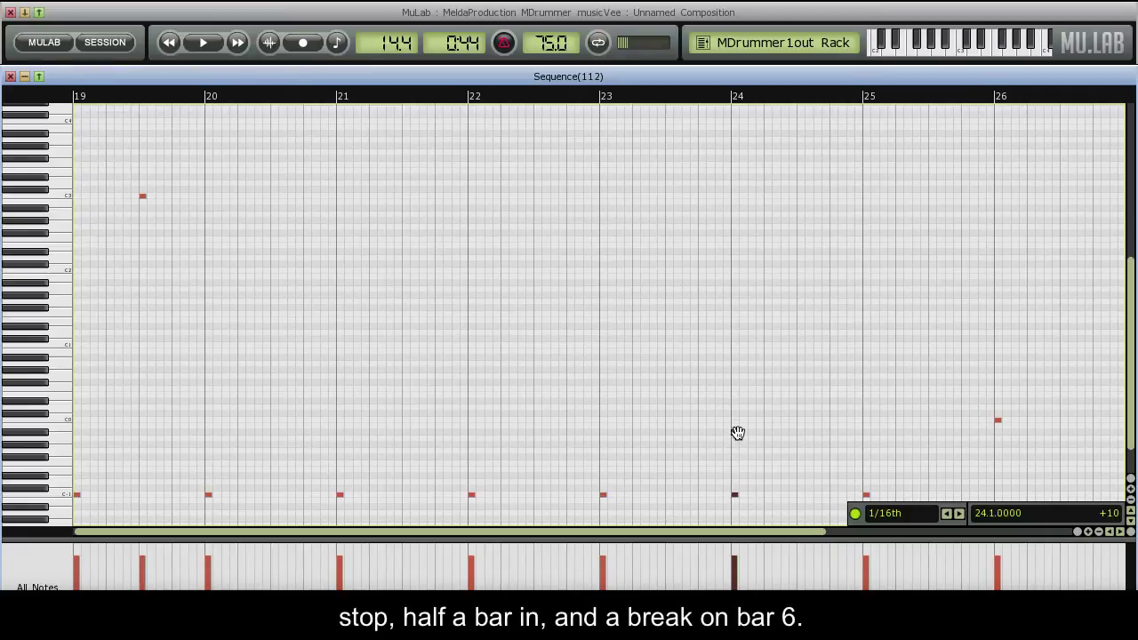
key("Escape")
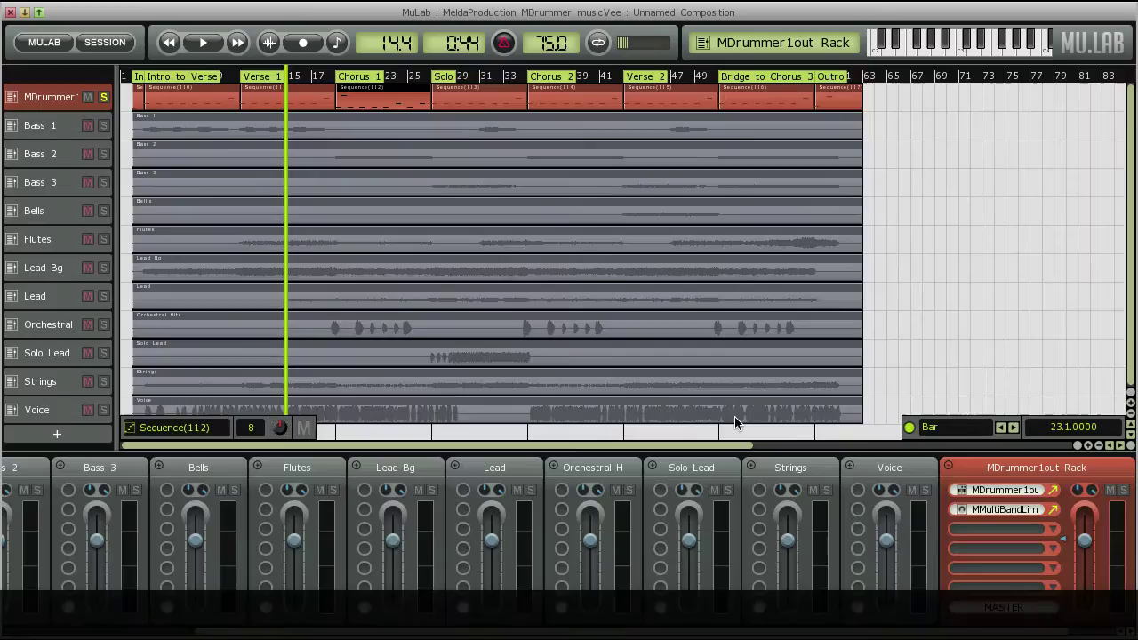
In the Chorus 2 clip, add a stop note at bar 35.3 and select the bar-40 note.
double_click(574, 104)
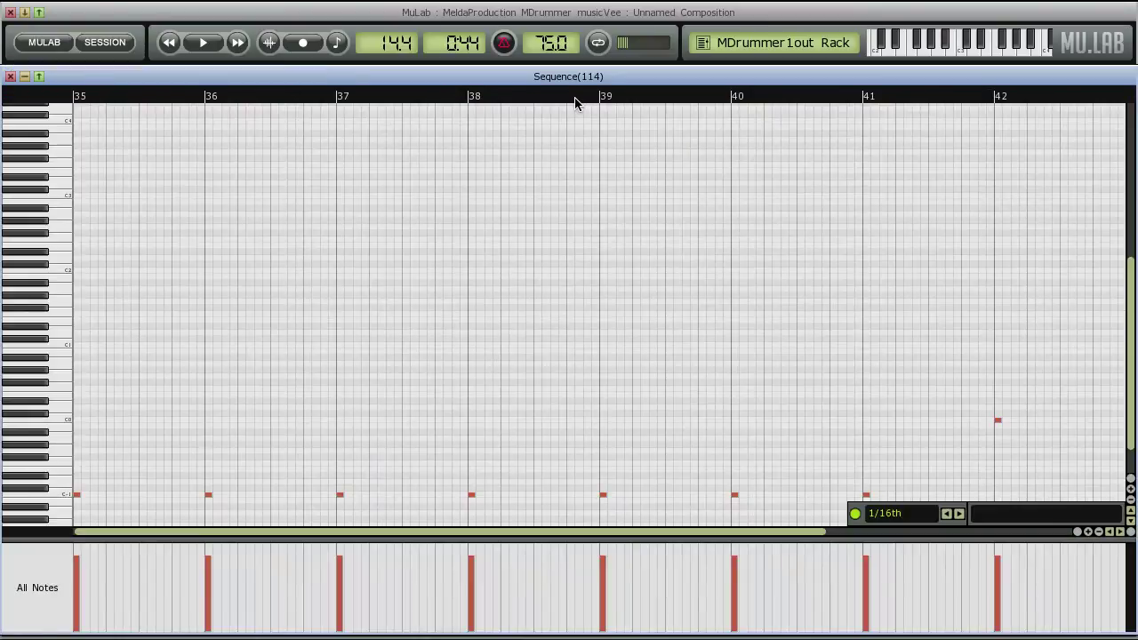
left_click(141, 194)
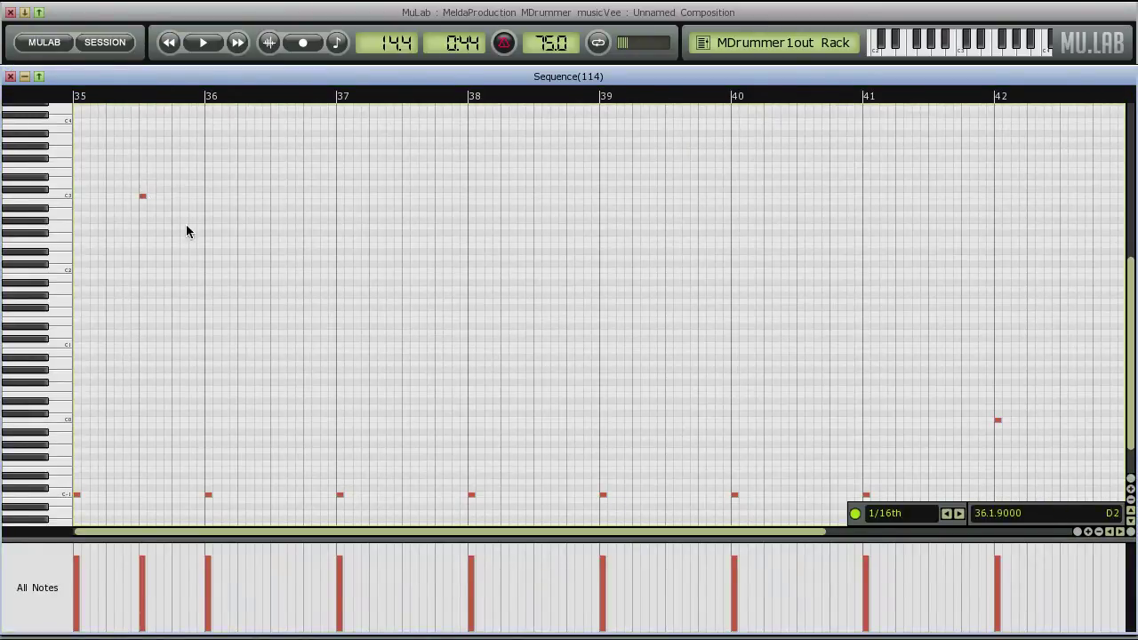
left_click(733, 494)
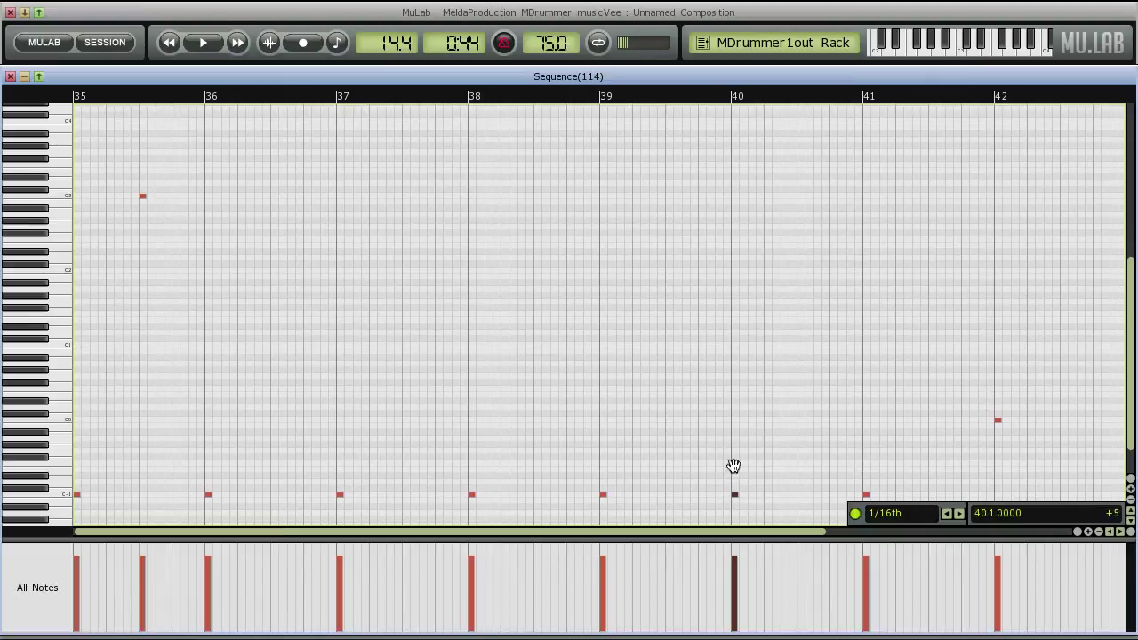
key("Escape")
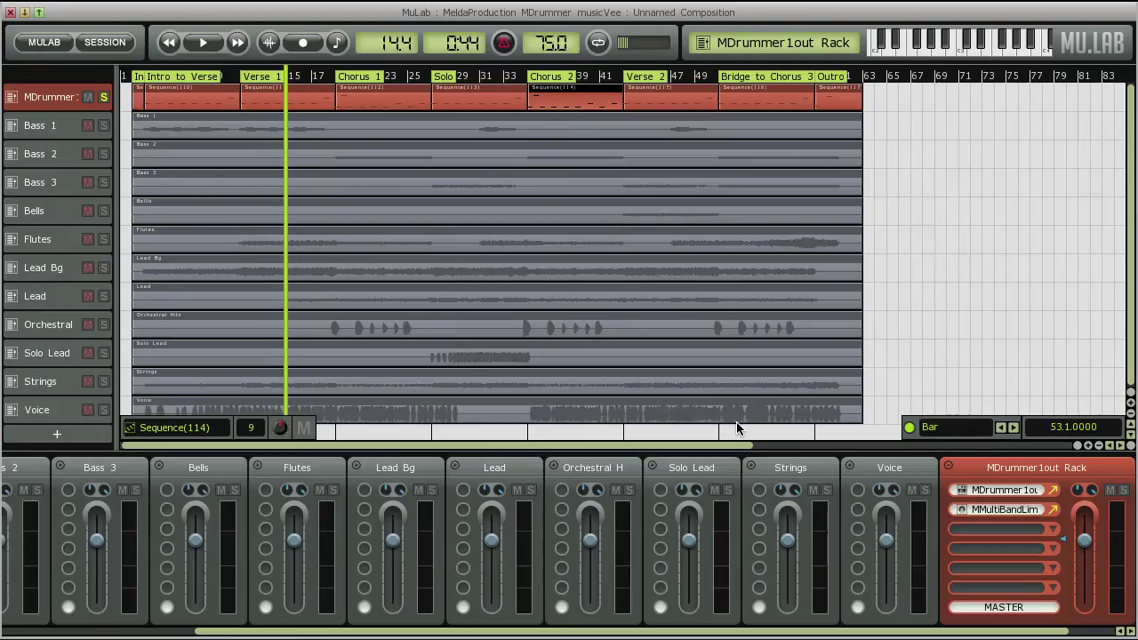
In the Bridge to Chorus 3 clip, add C3 stop notes in bars 51 and 52.3 and select the low bar-56 note.
left_click(762, 104)
double_click(762, 104)
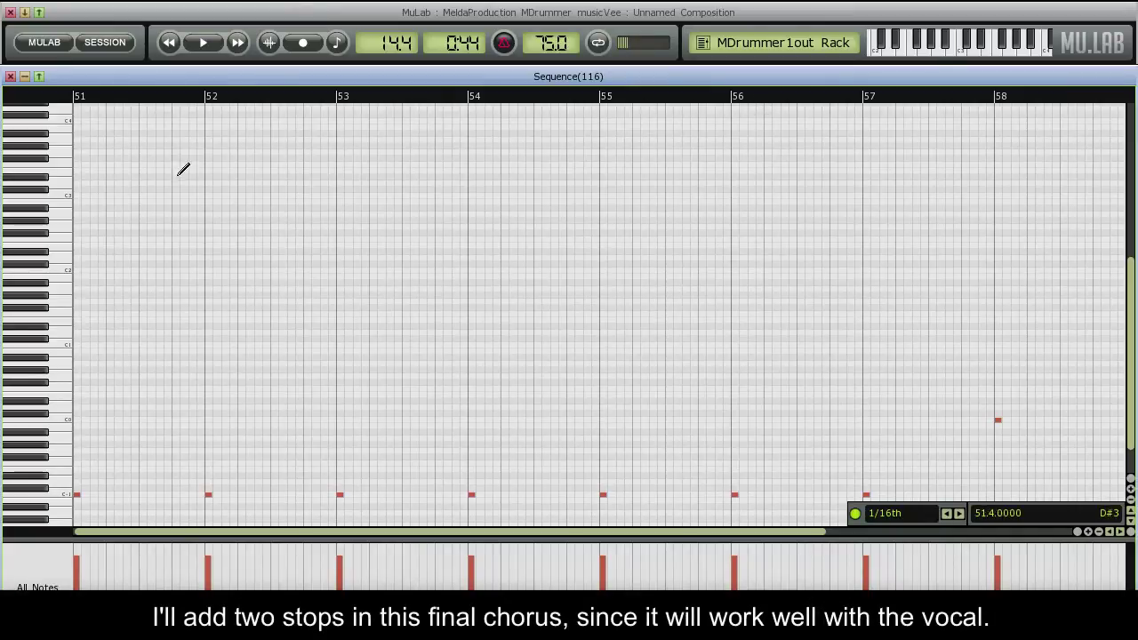
left_click(140, 195)
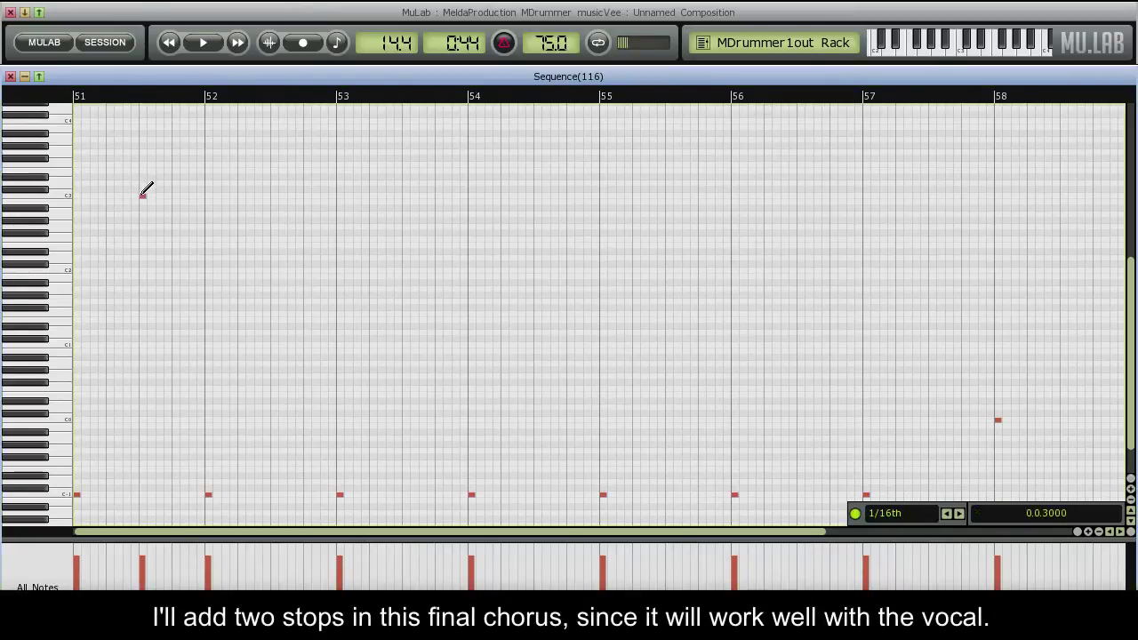
left_click(275, 196)
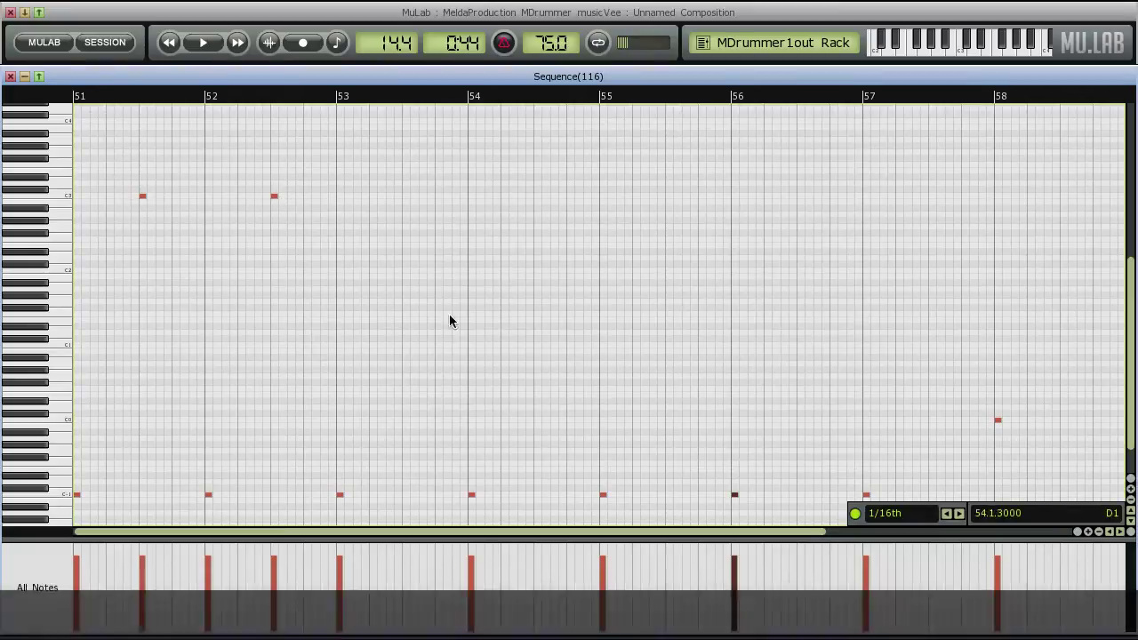
left_click_drag(700, 460, 760, 535)
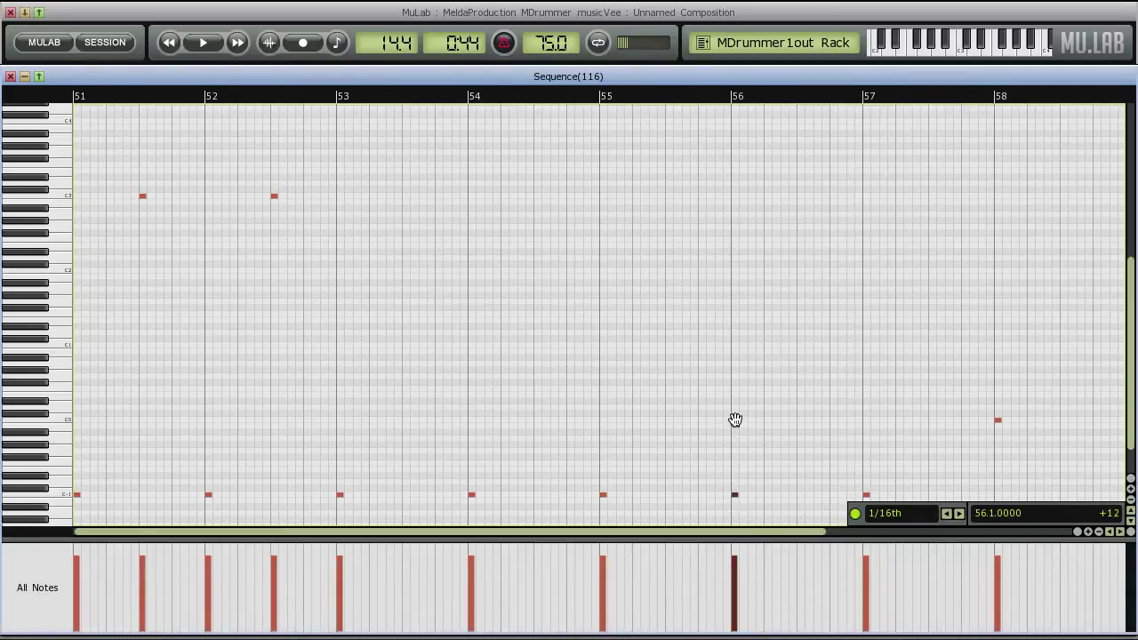
key("Escape")
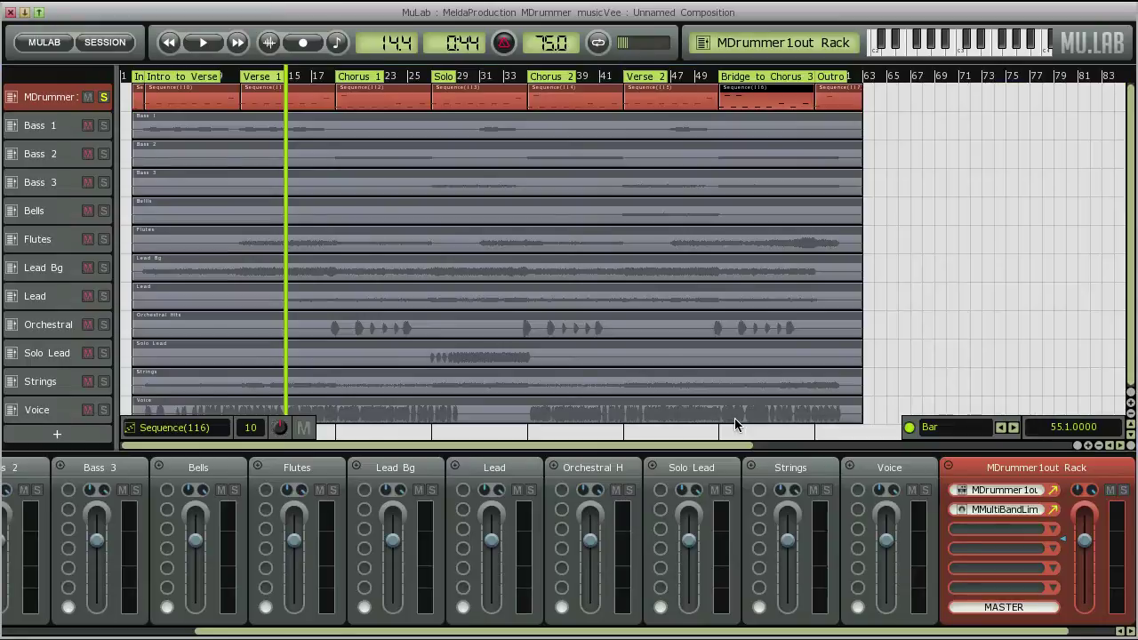
Untick Random loops in MDrummer's additional rhythm properties, then open Sequence(121) in the note editor and play from bar 1.
left_click(981, 490)
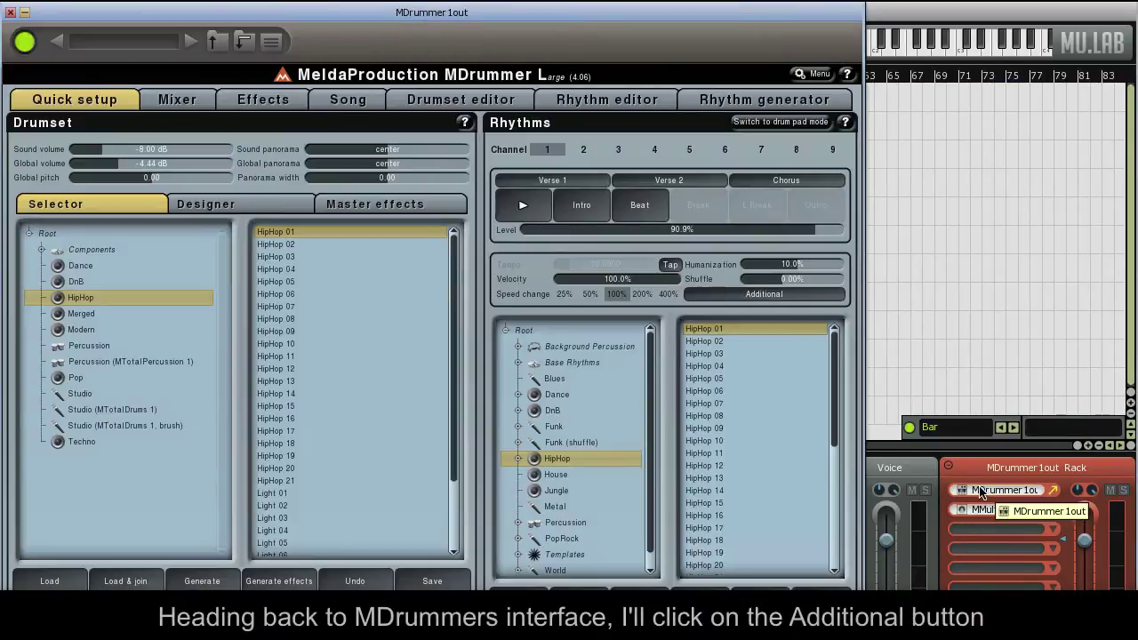
left_click(807, 307)
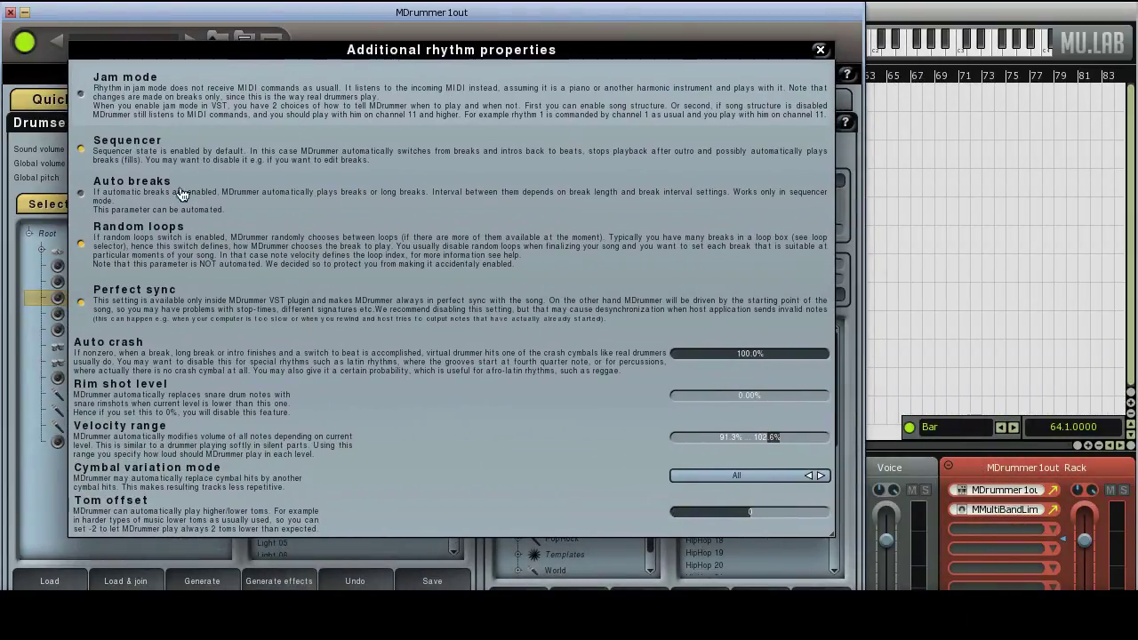
left_click(94, 245)
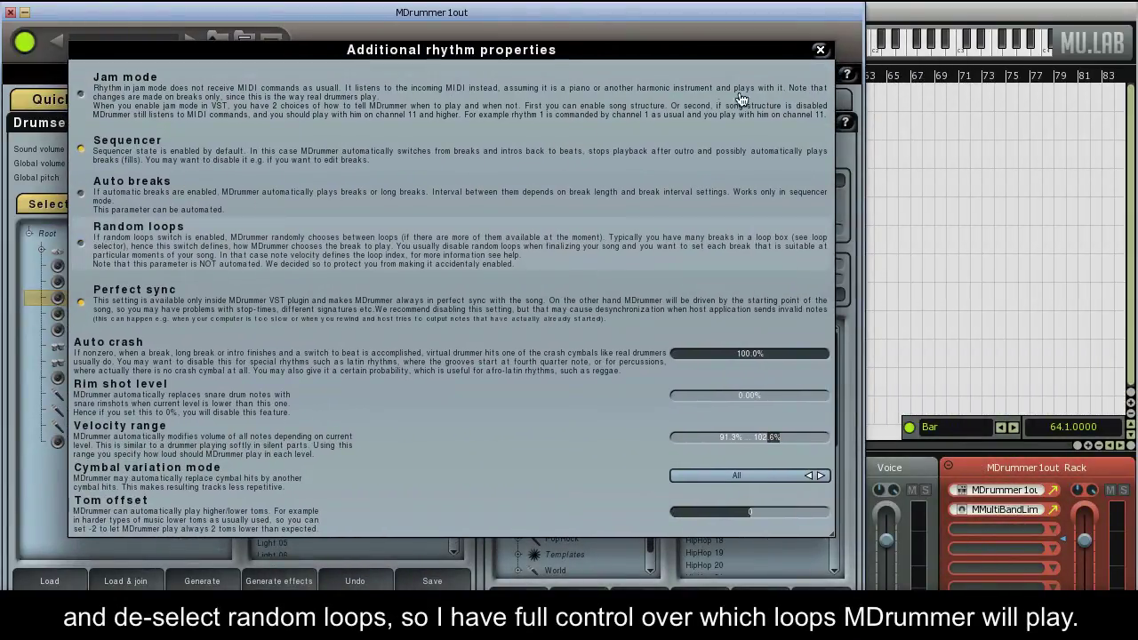
left_click(820, 51)
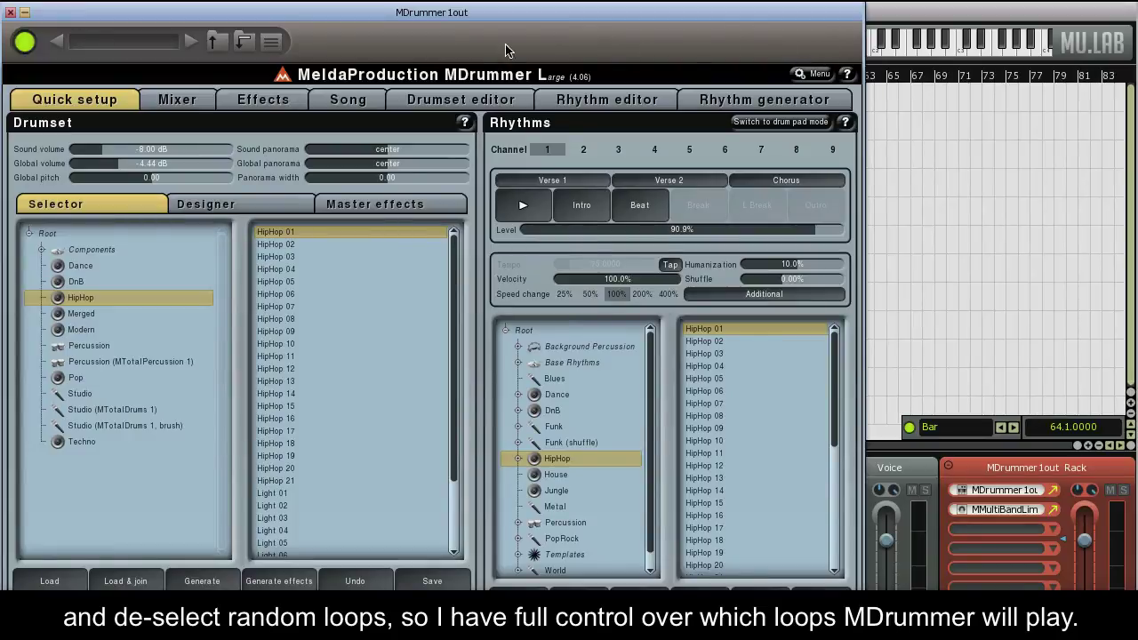
left_click(11, 12)
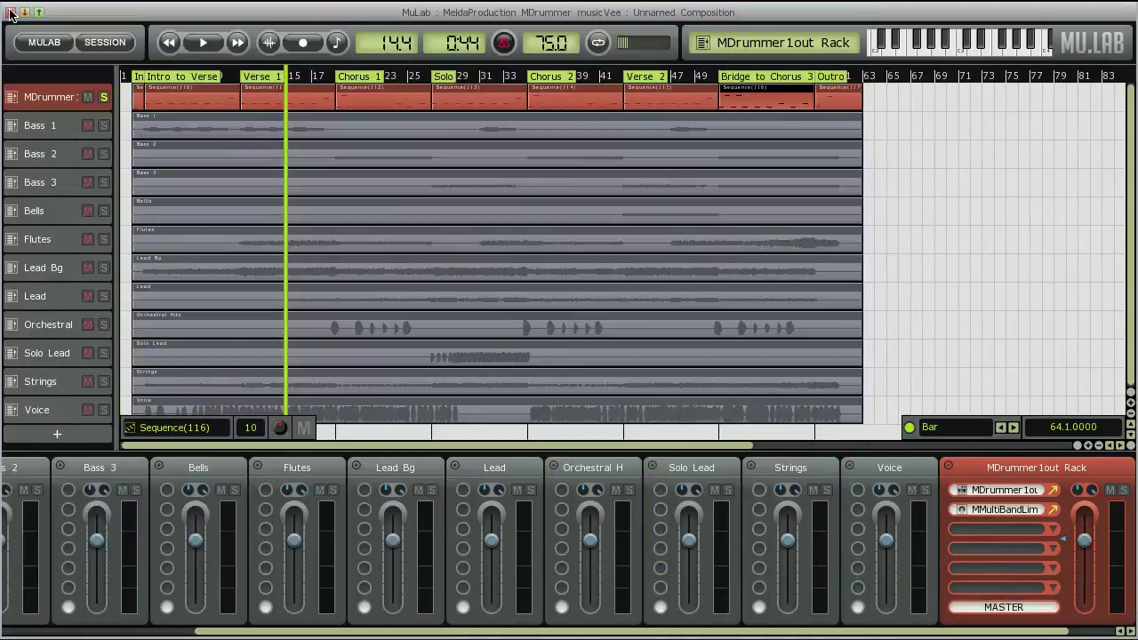
double_click(125, 80)
double_click(136, 95)
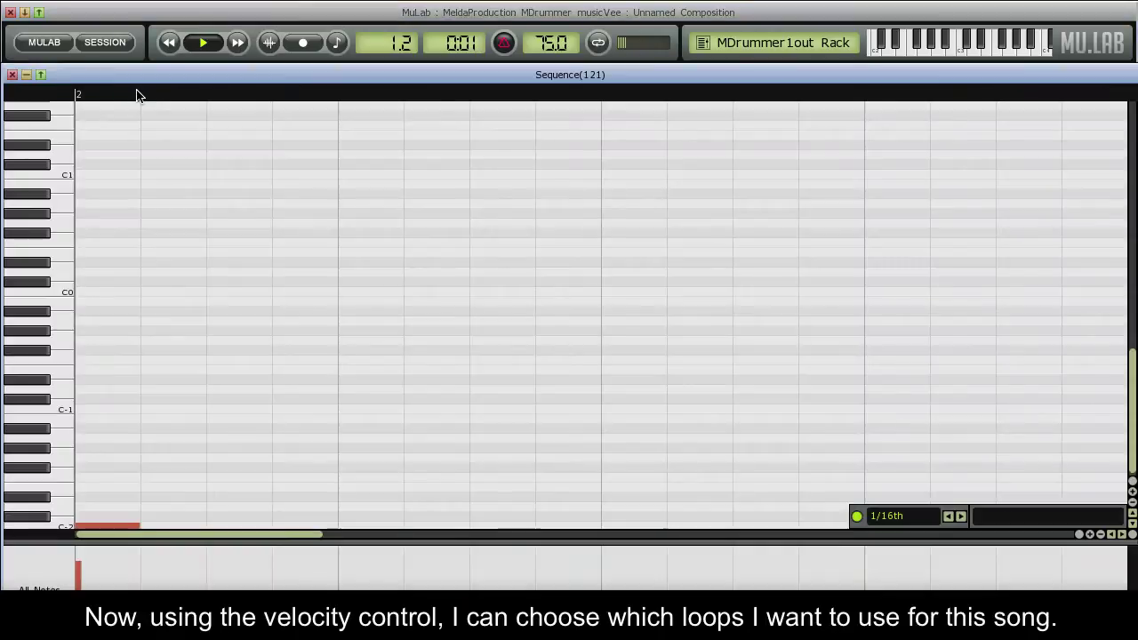